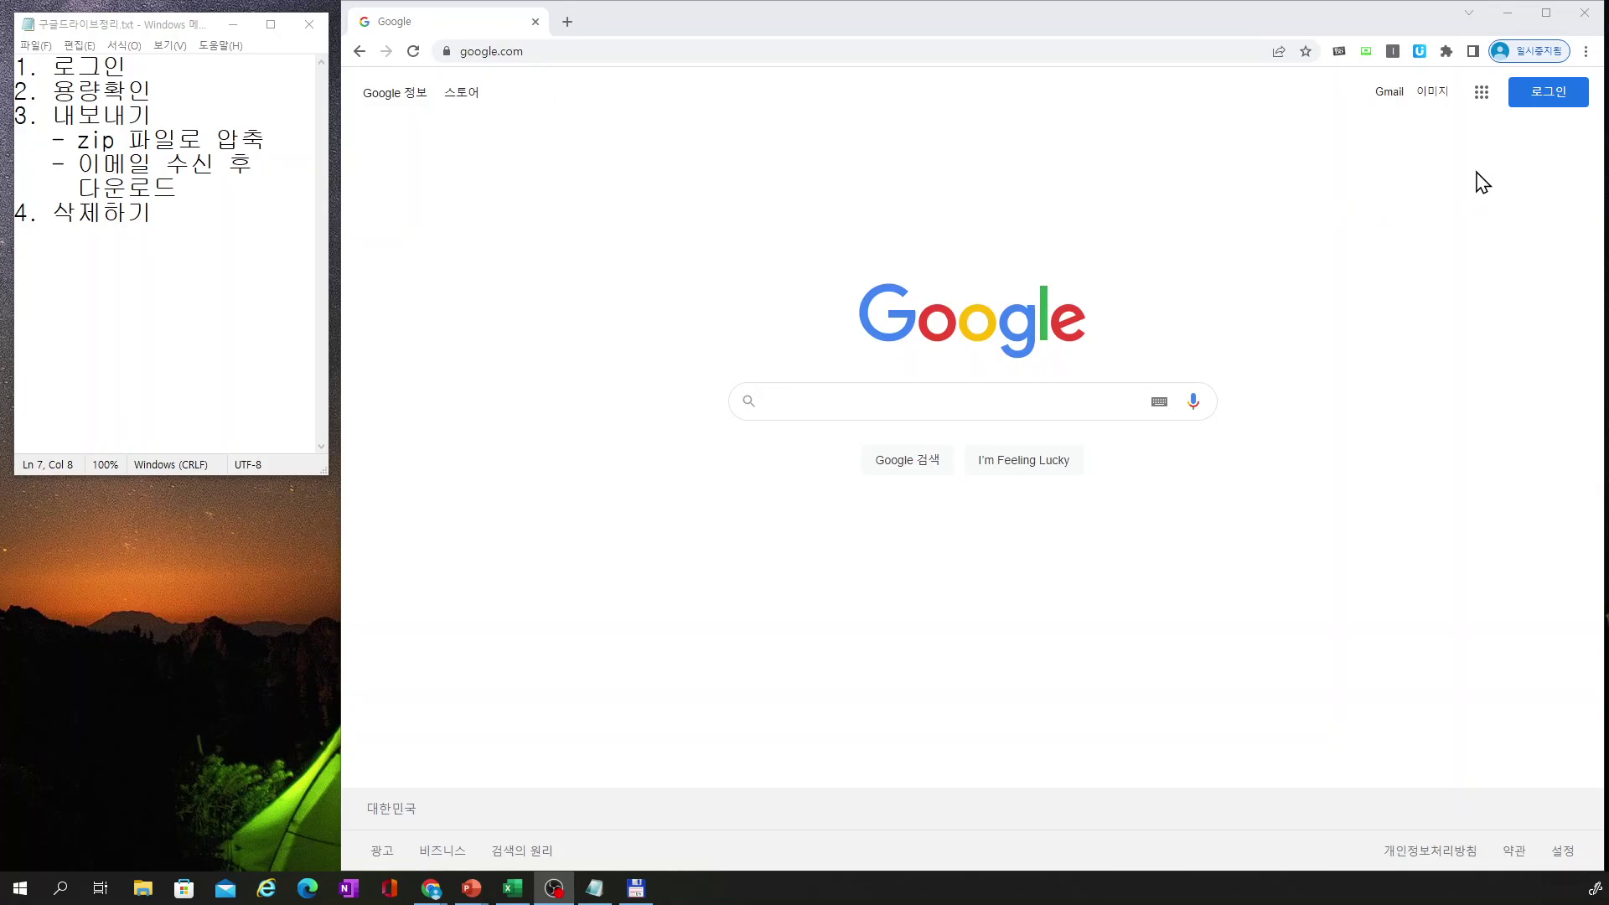
Sign in to Google with the webmail account, submitting its account password
{"action": "left_click", "coordinate": [1550, 99]}
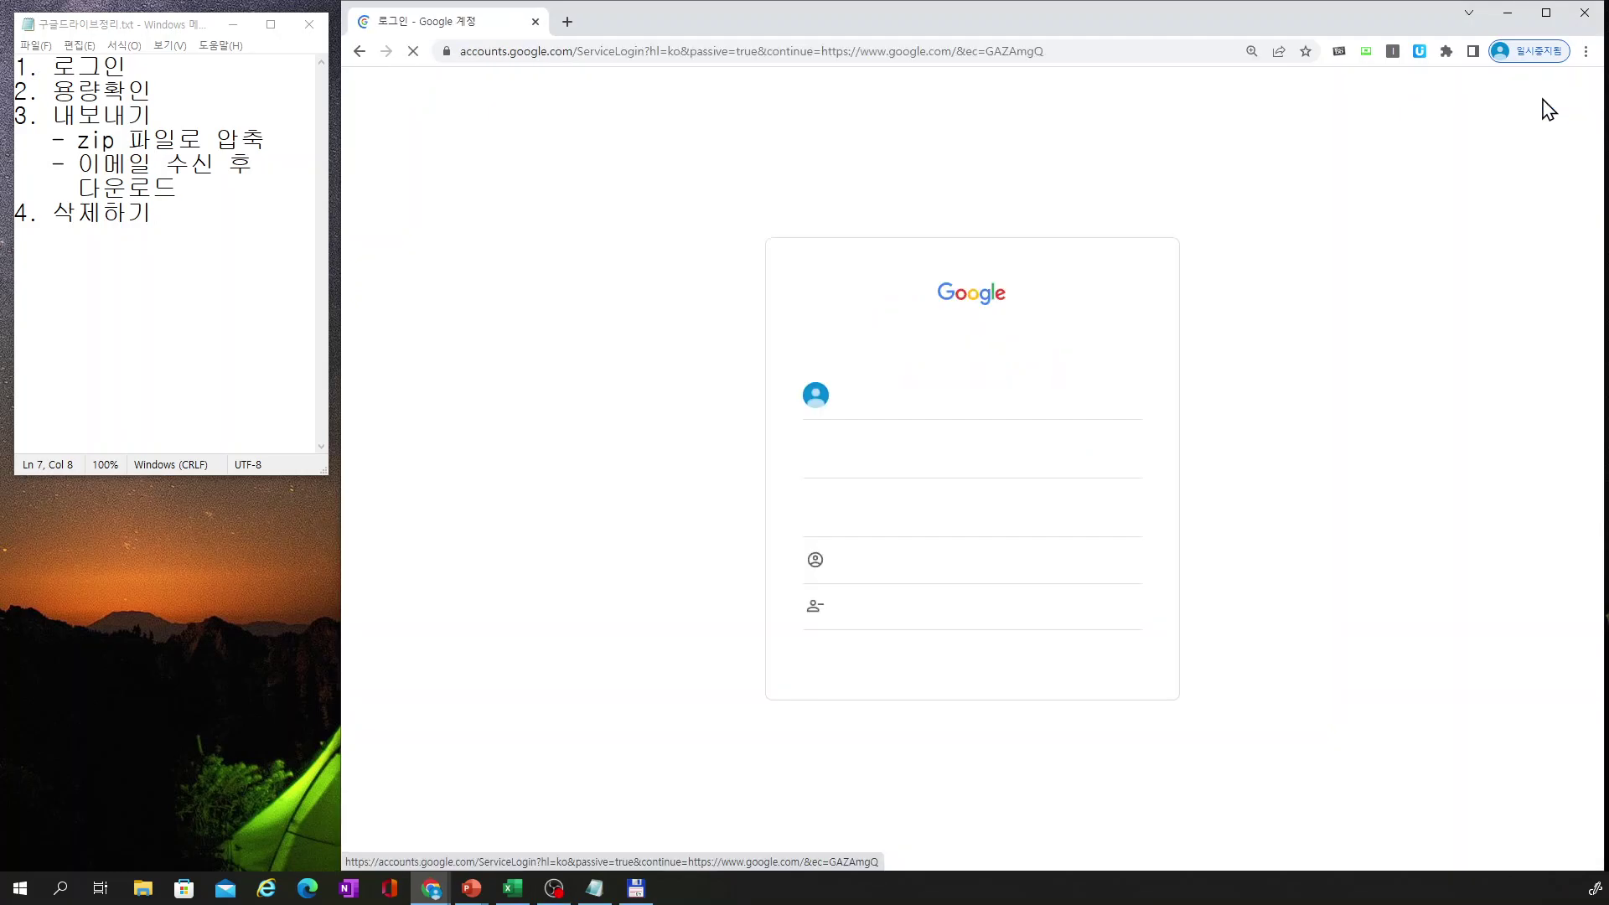
{"action": "left_click", "coordinate": [931, 461]}
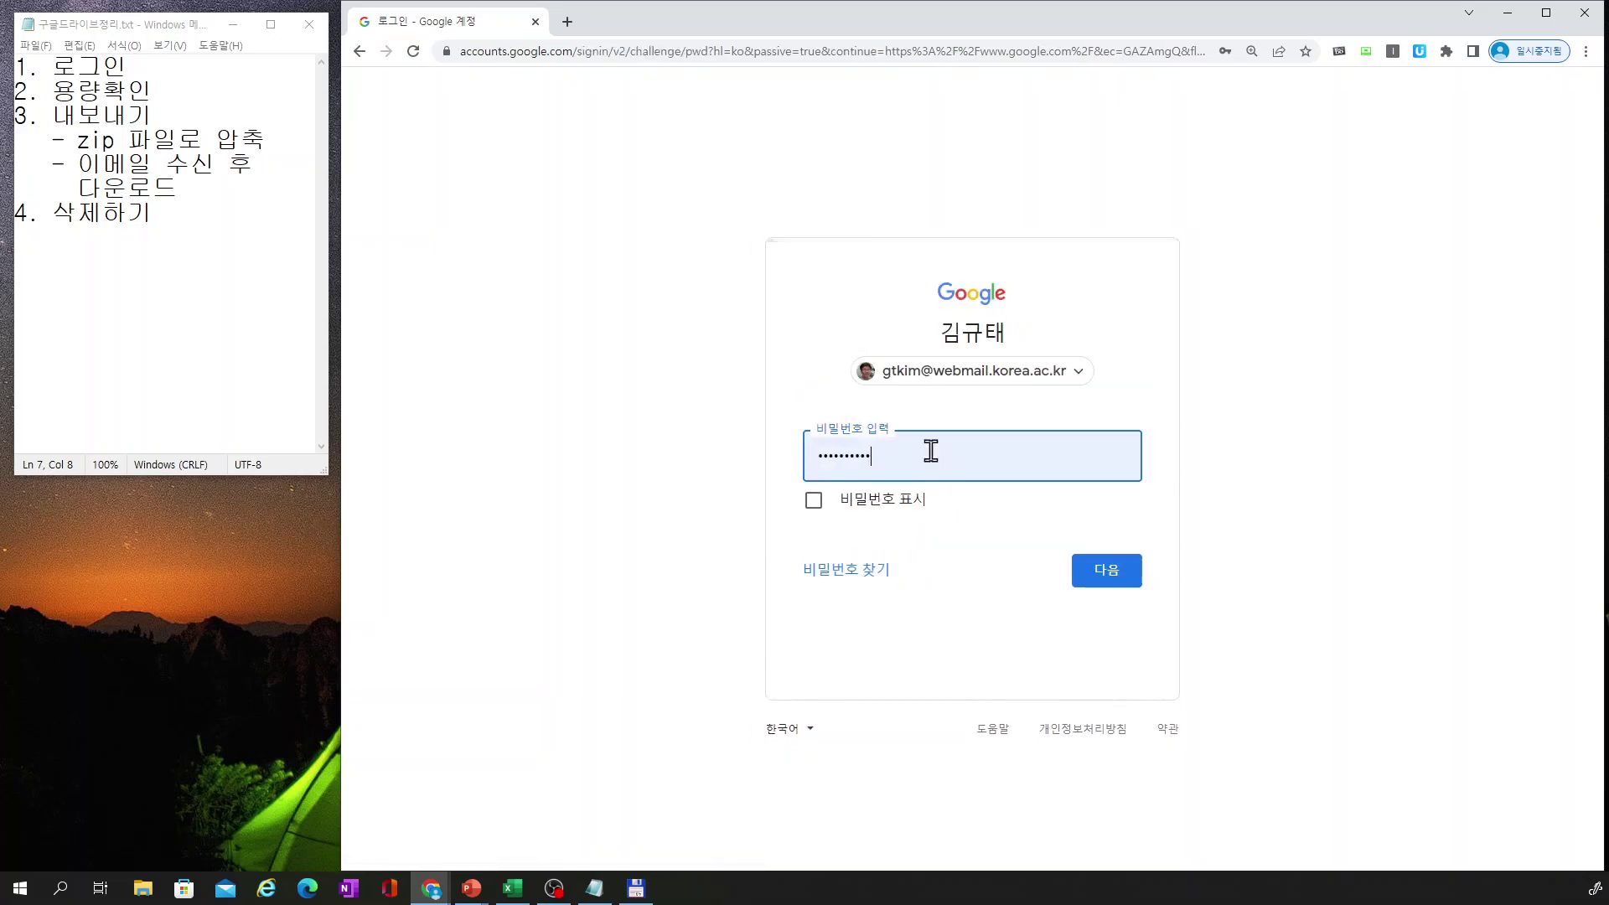
{"action": "left_click", "coordinate": [1096, 566]}
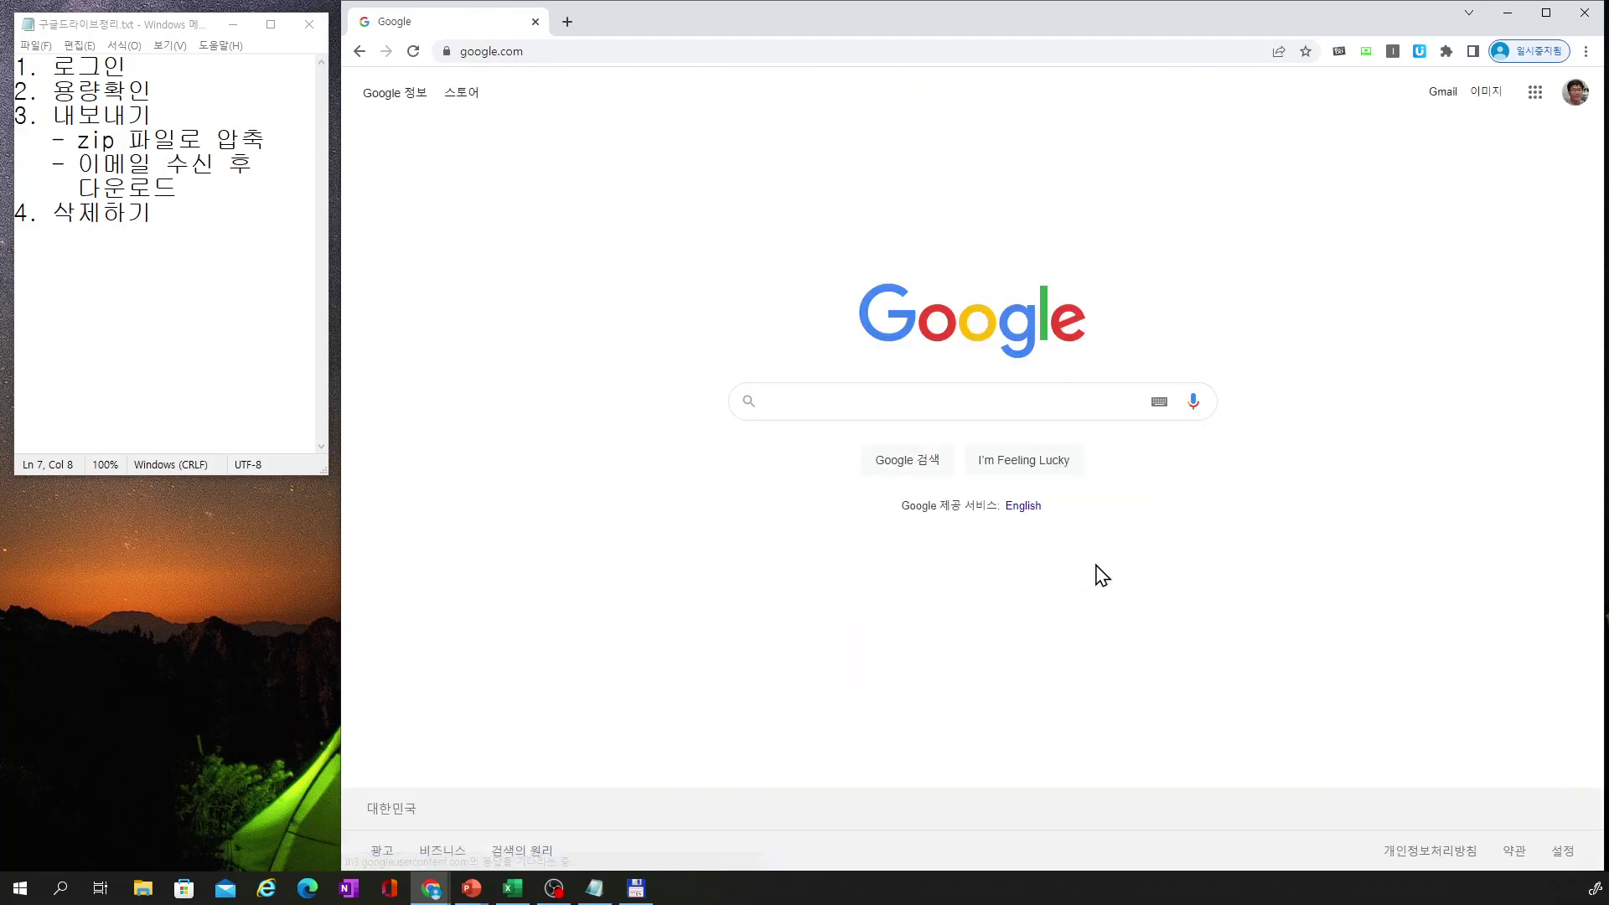
Open Google Drive and check the storage usage (저장용량) broken down by service and file
{"action": "left_click", "coordinate": [1535, 99]}
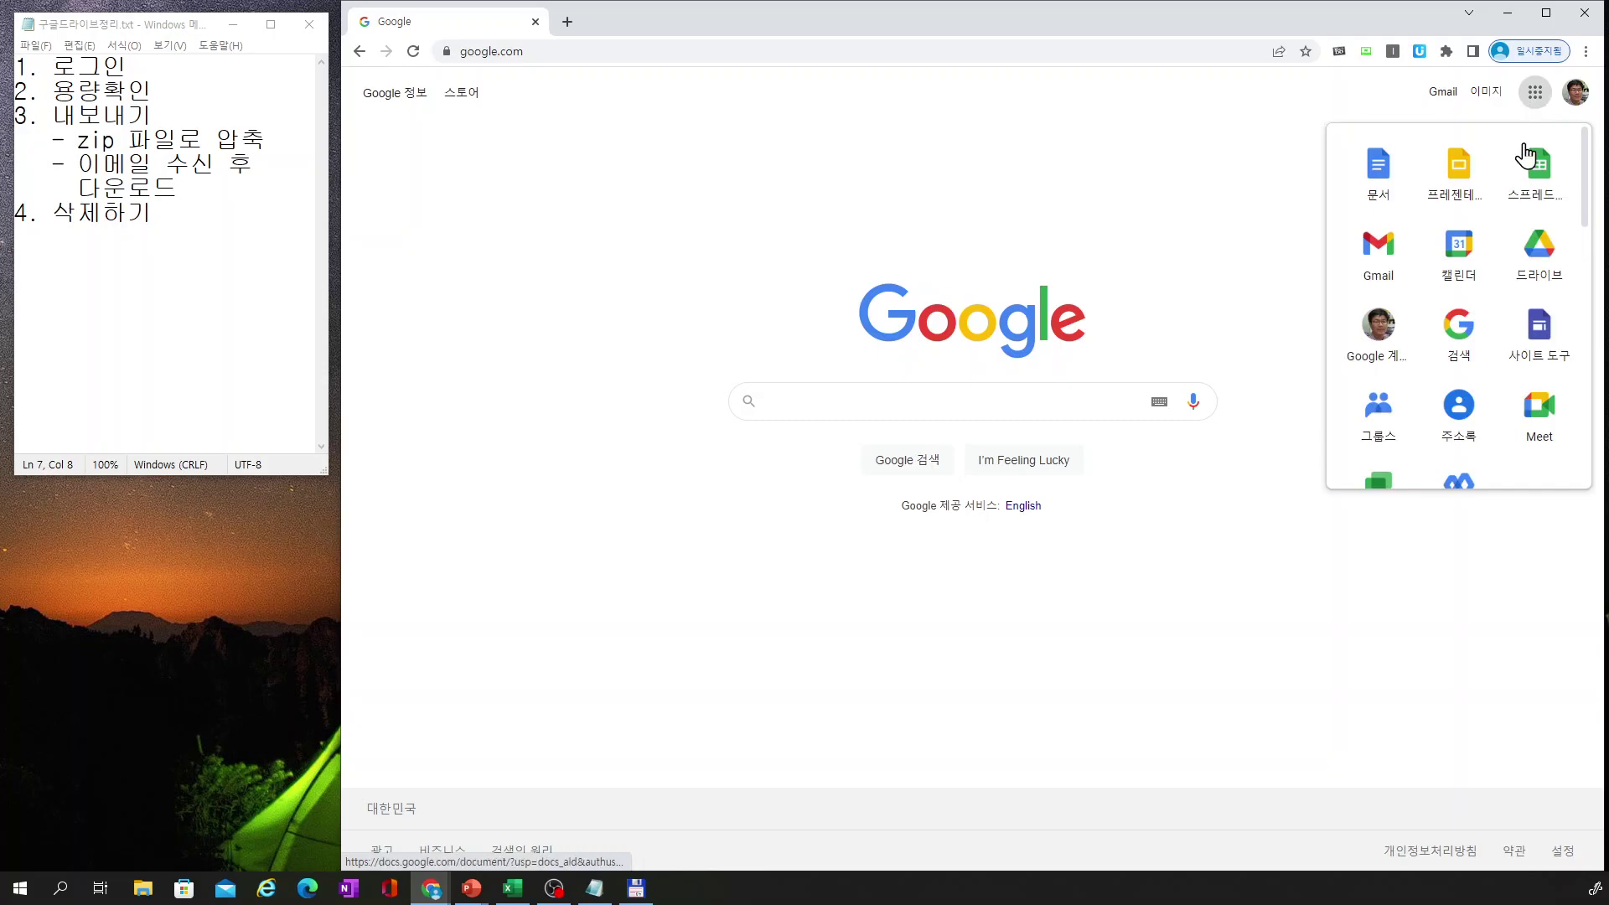
{"action": "left_click", "coordinate": [1534, 252]}
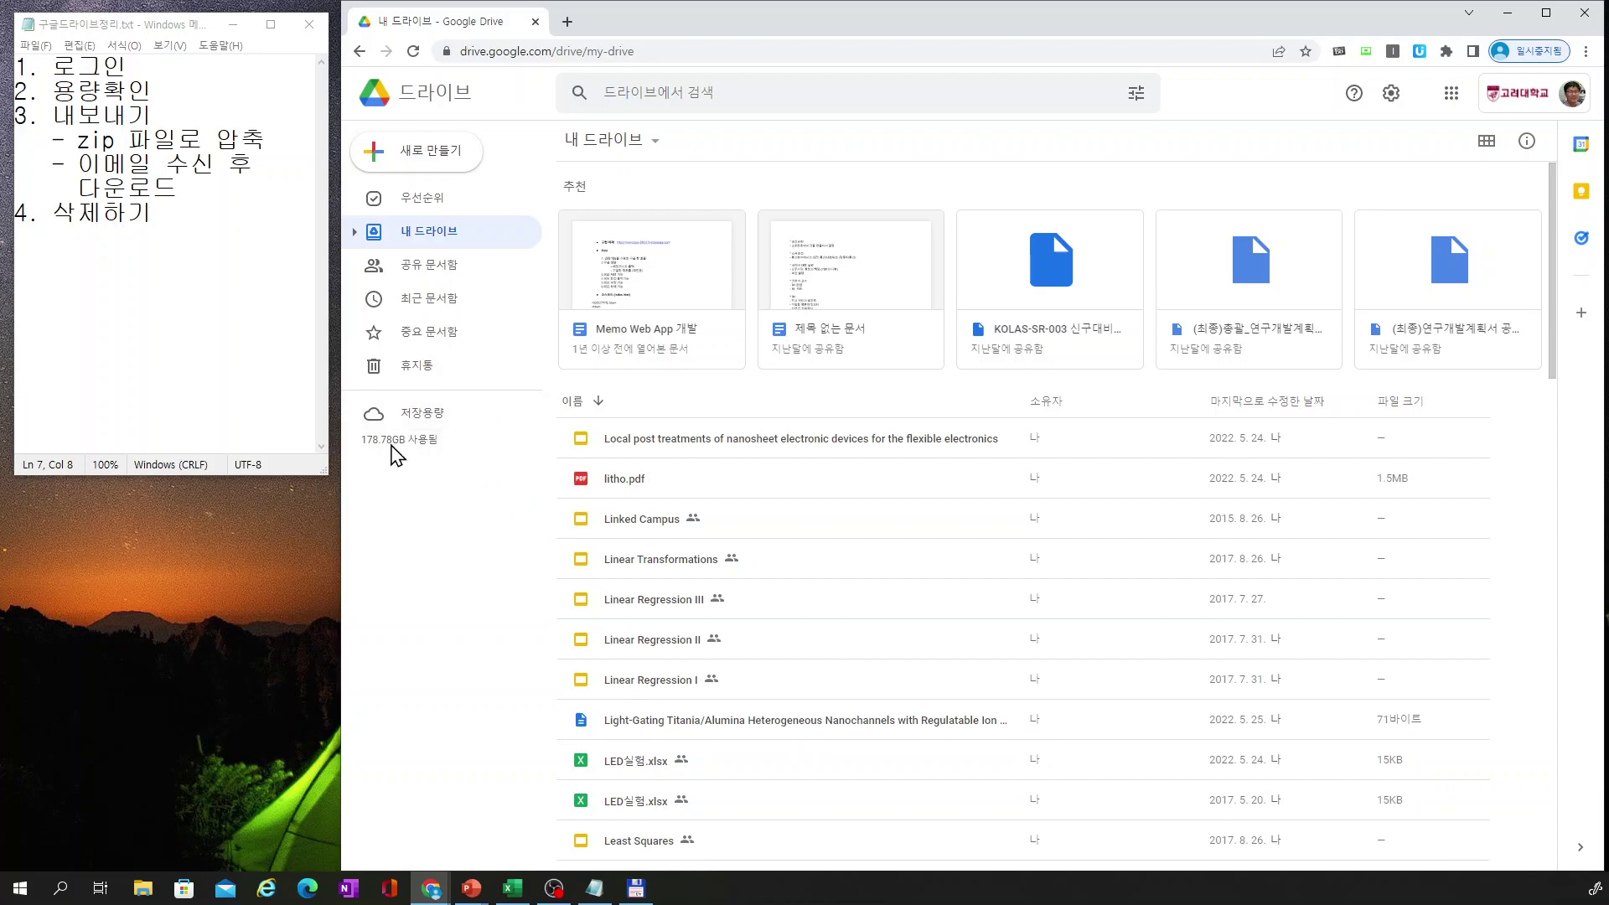
{"action": "left_click", "coordinate": [421, 431]}
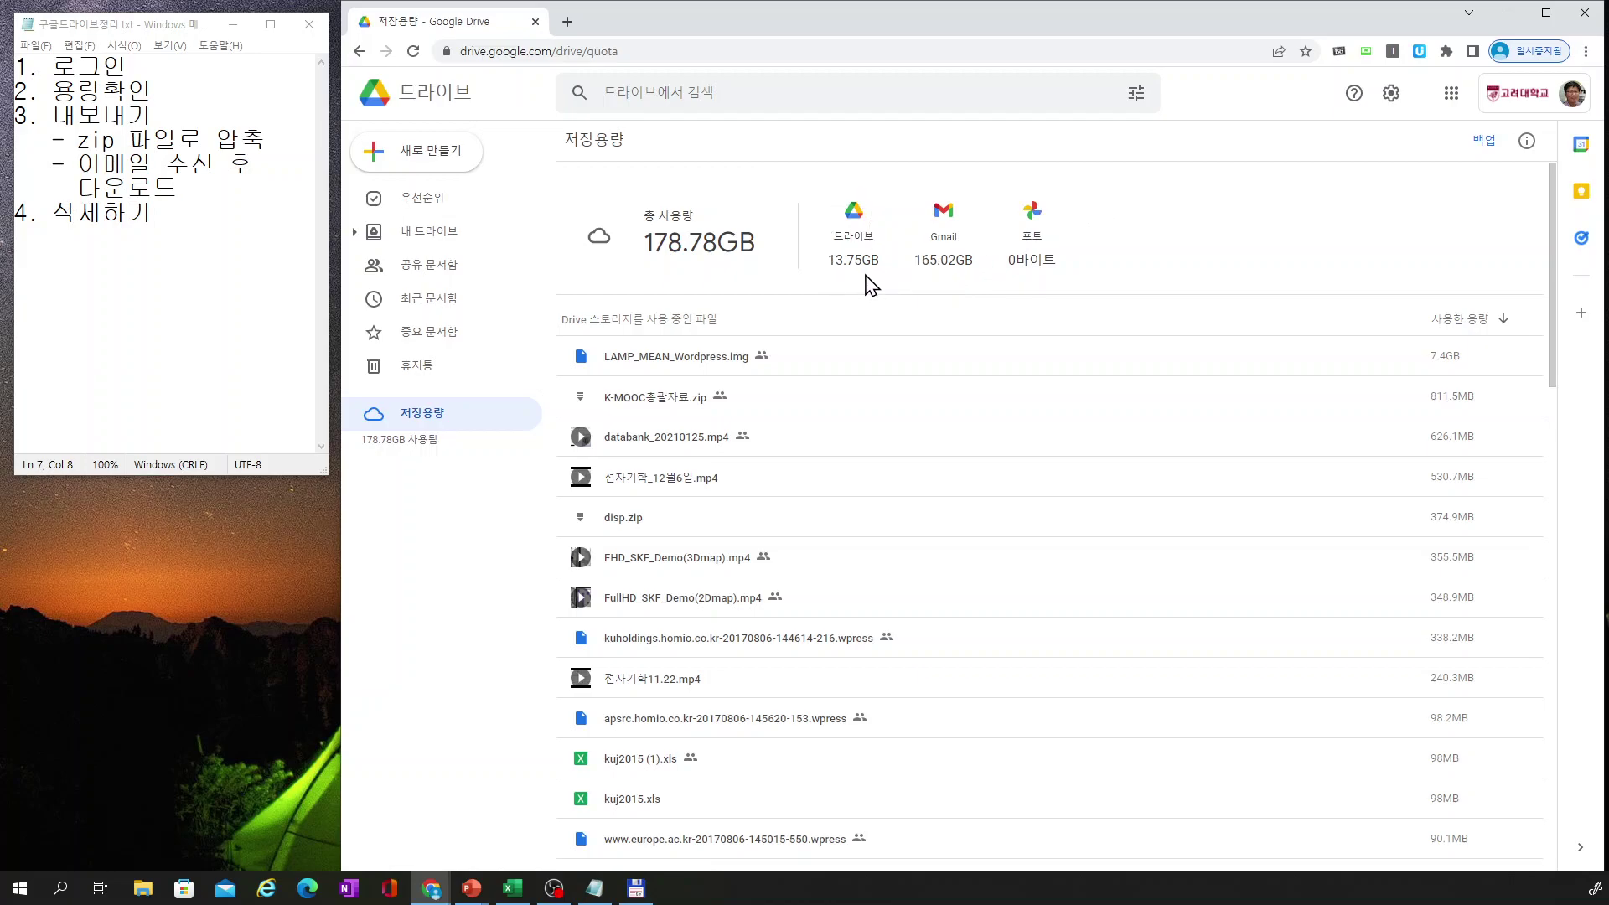
{"action": "left_click", "coordinate": [153, 115]}
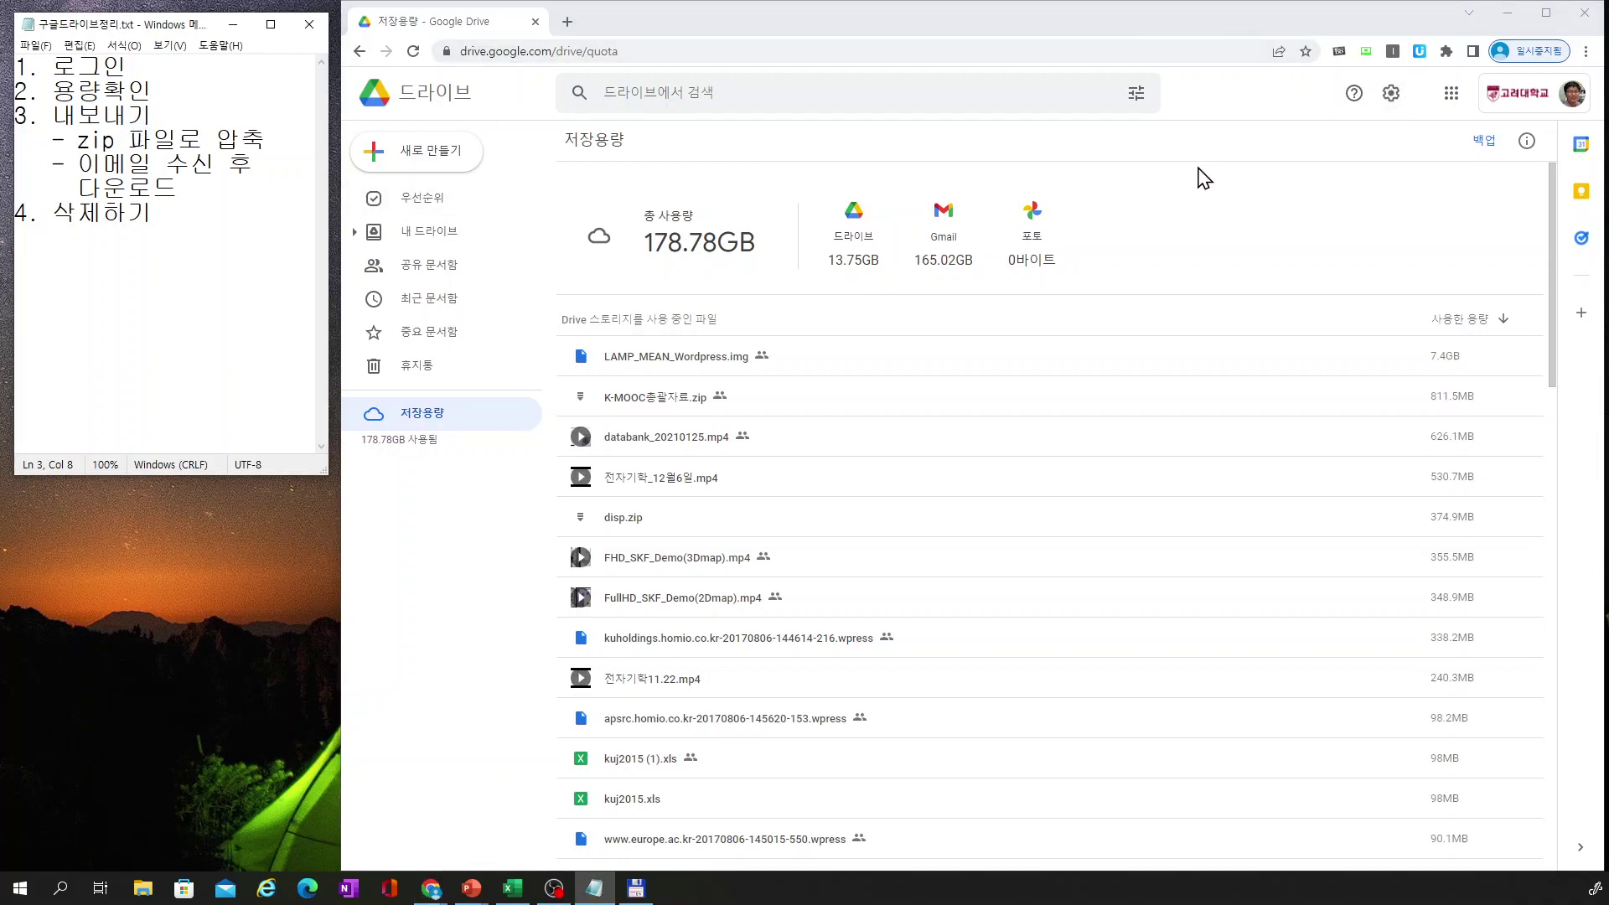
Open the Google account's data and privacy settings (데이터 및 개인 정보 보호) and go to the data download page (데이터 다운로드)
{"action": "left_click", "coordinate": [1569, 99]}
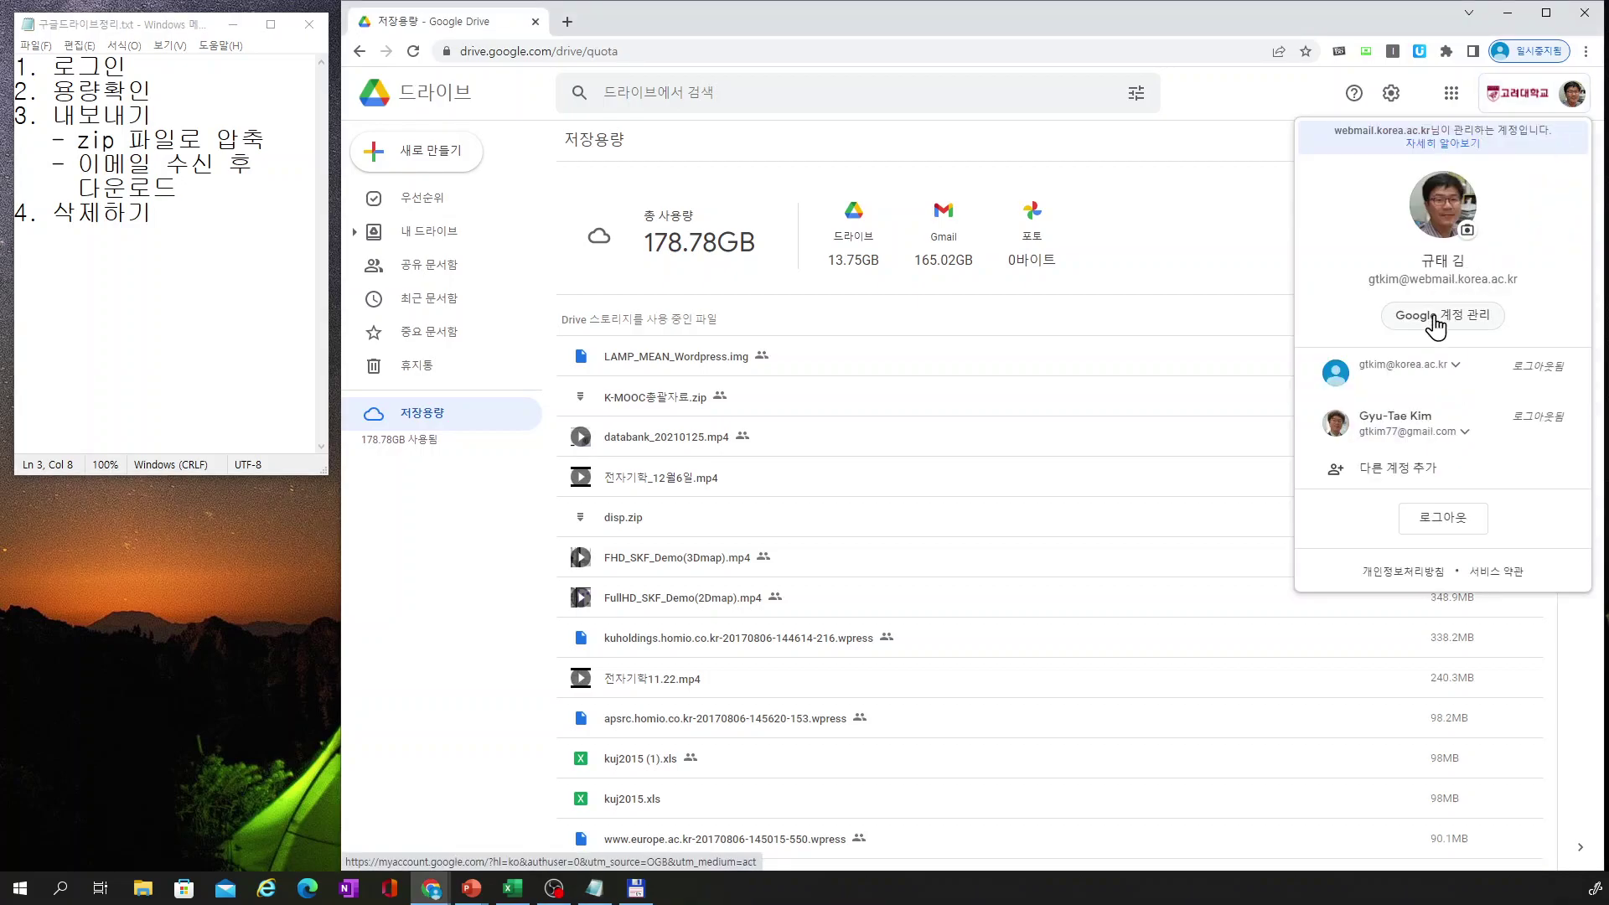
{"action": "left_click", "coordinate": [1434, 323]}
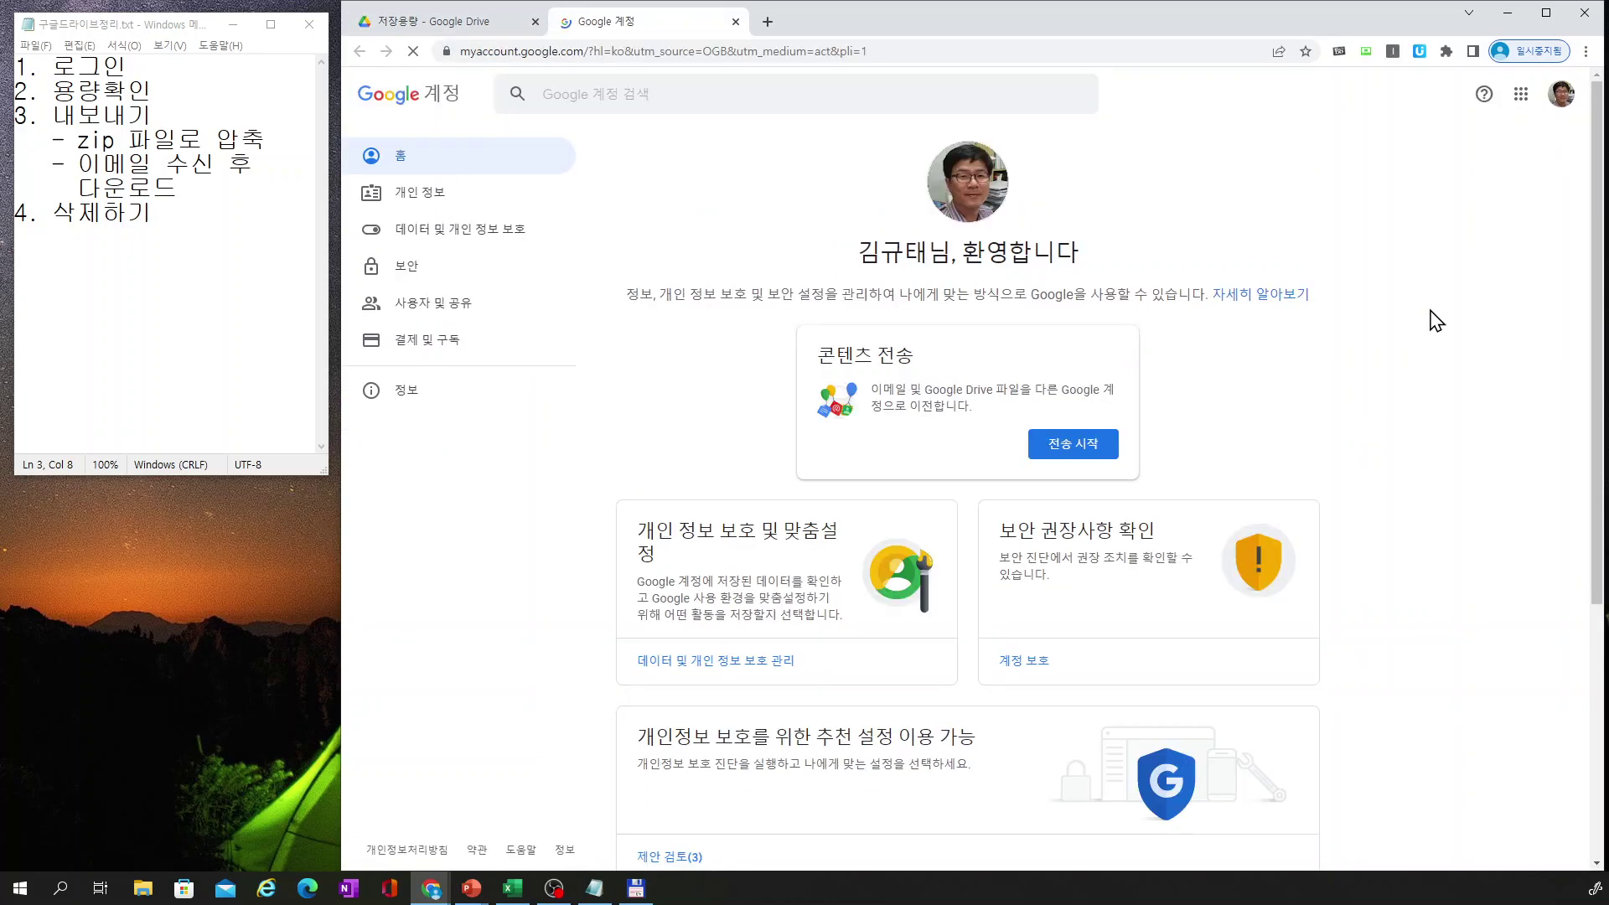
{"action": "left_click", "coordinate": [433, 240]}
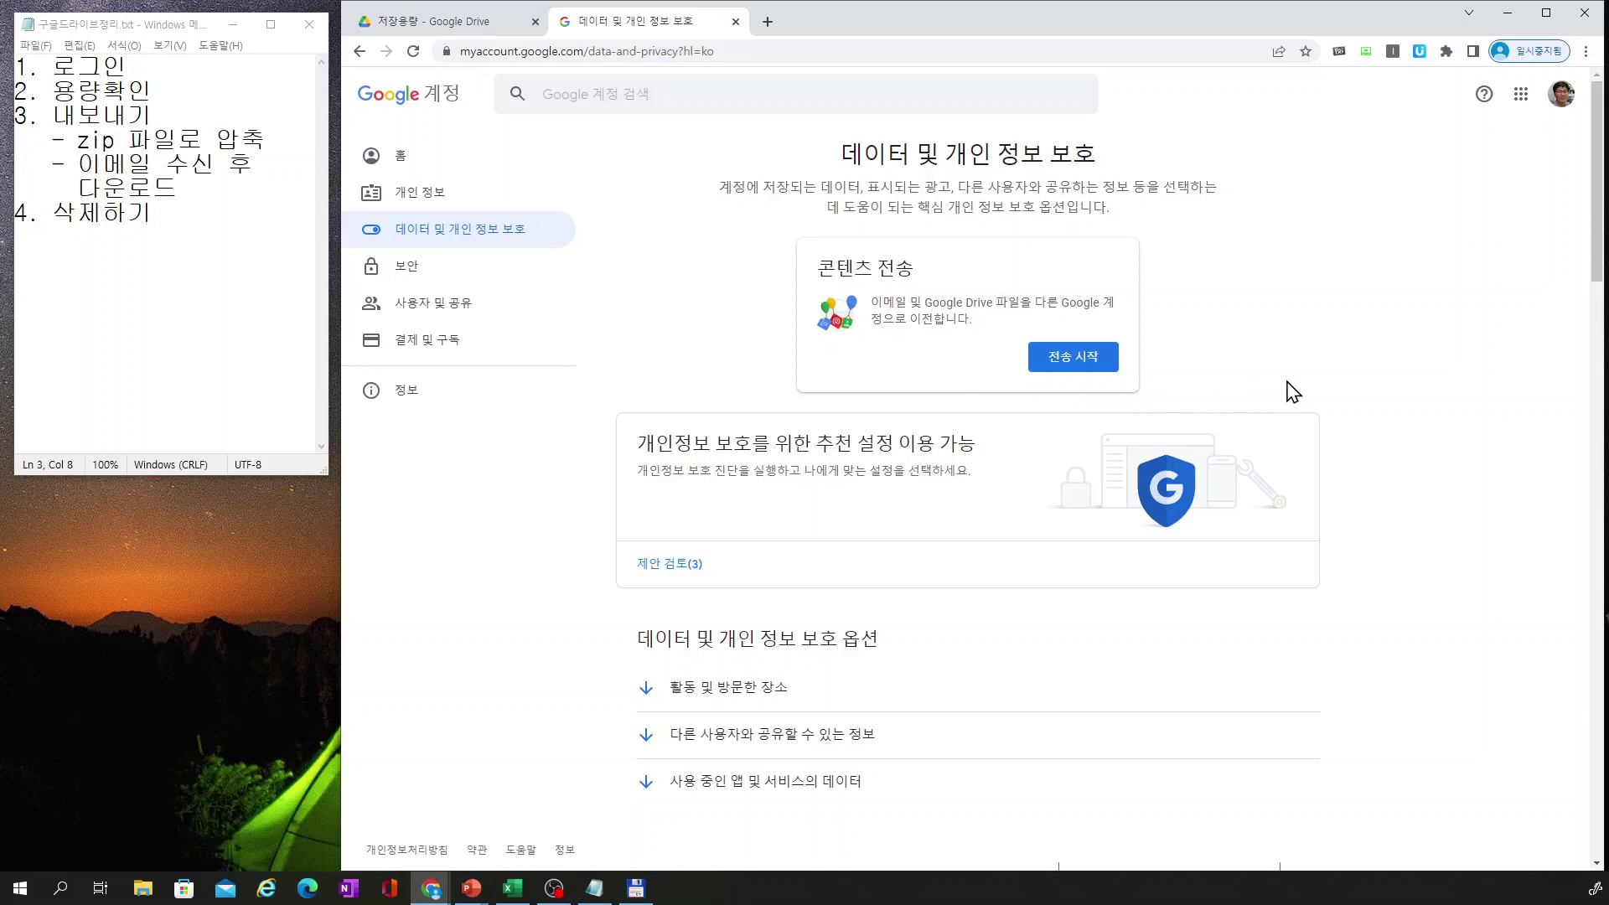
{"action": "scroll", "coordinate": [1293, 391], "scroll_direction": "down", "scroll_amount": 10}
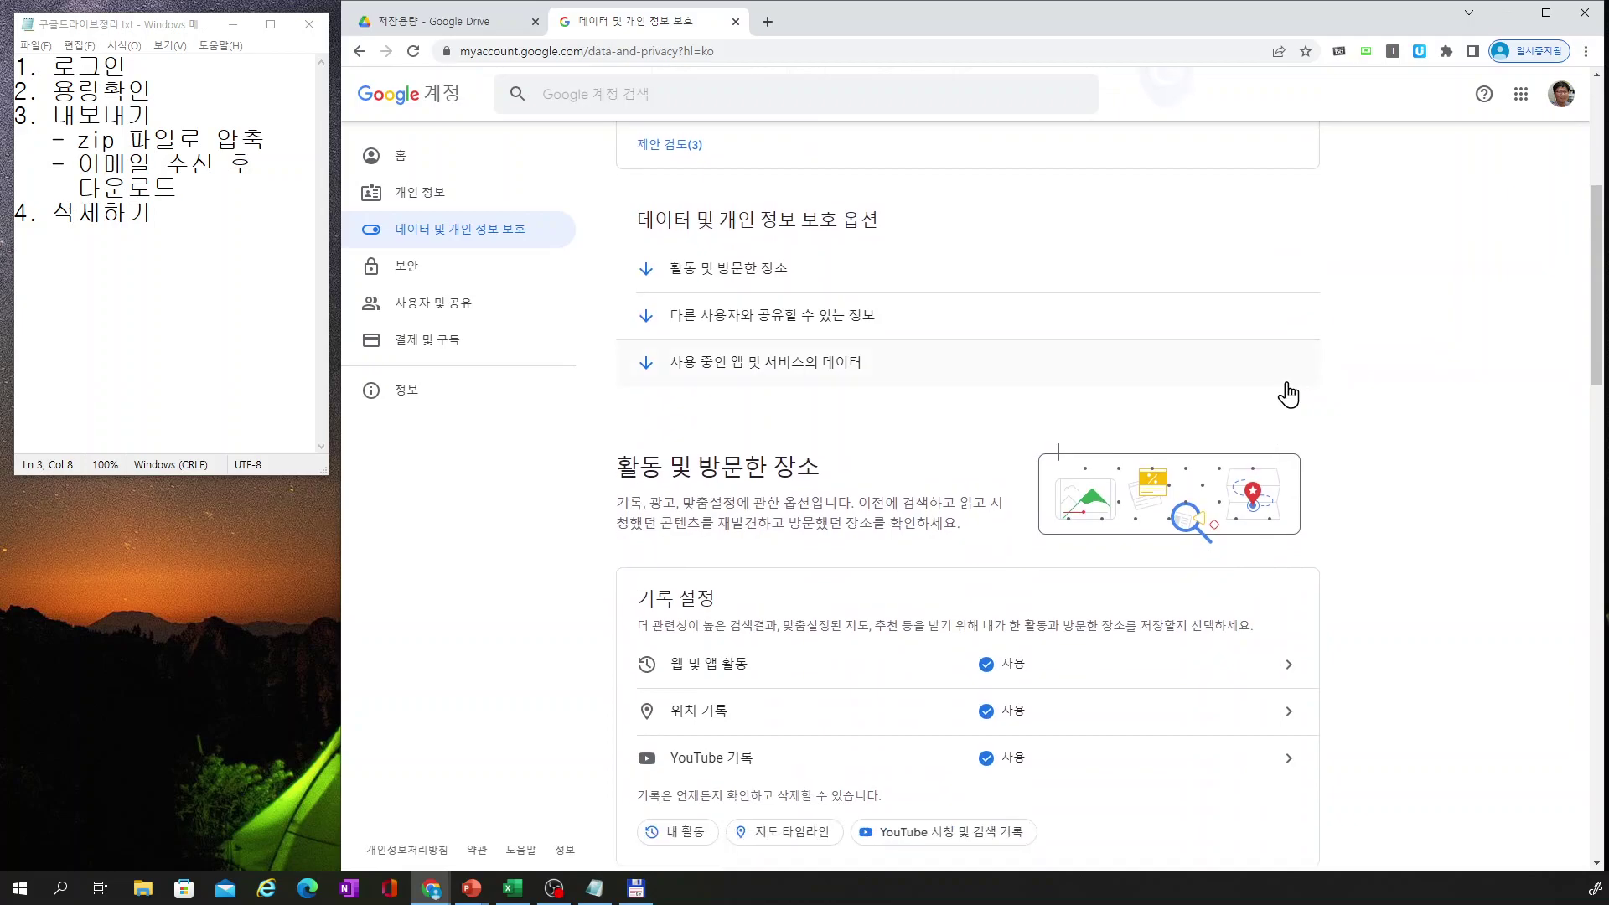
{"action": "scroll", "coordinate": [1295, 405], "scroll_direction": "down", "scroll_amount": 10}
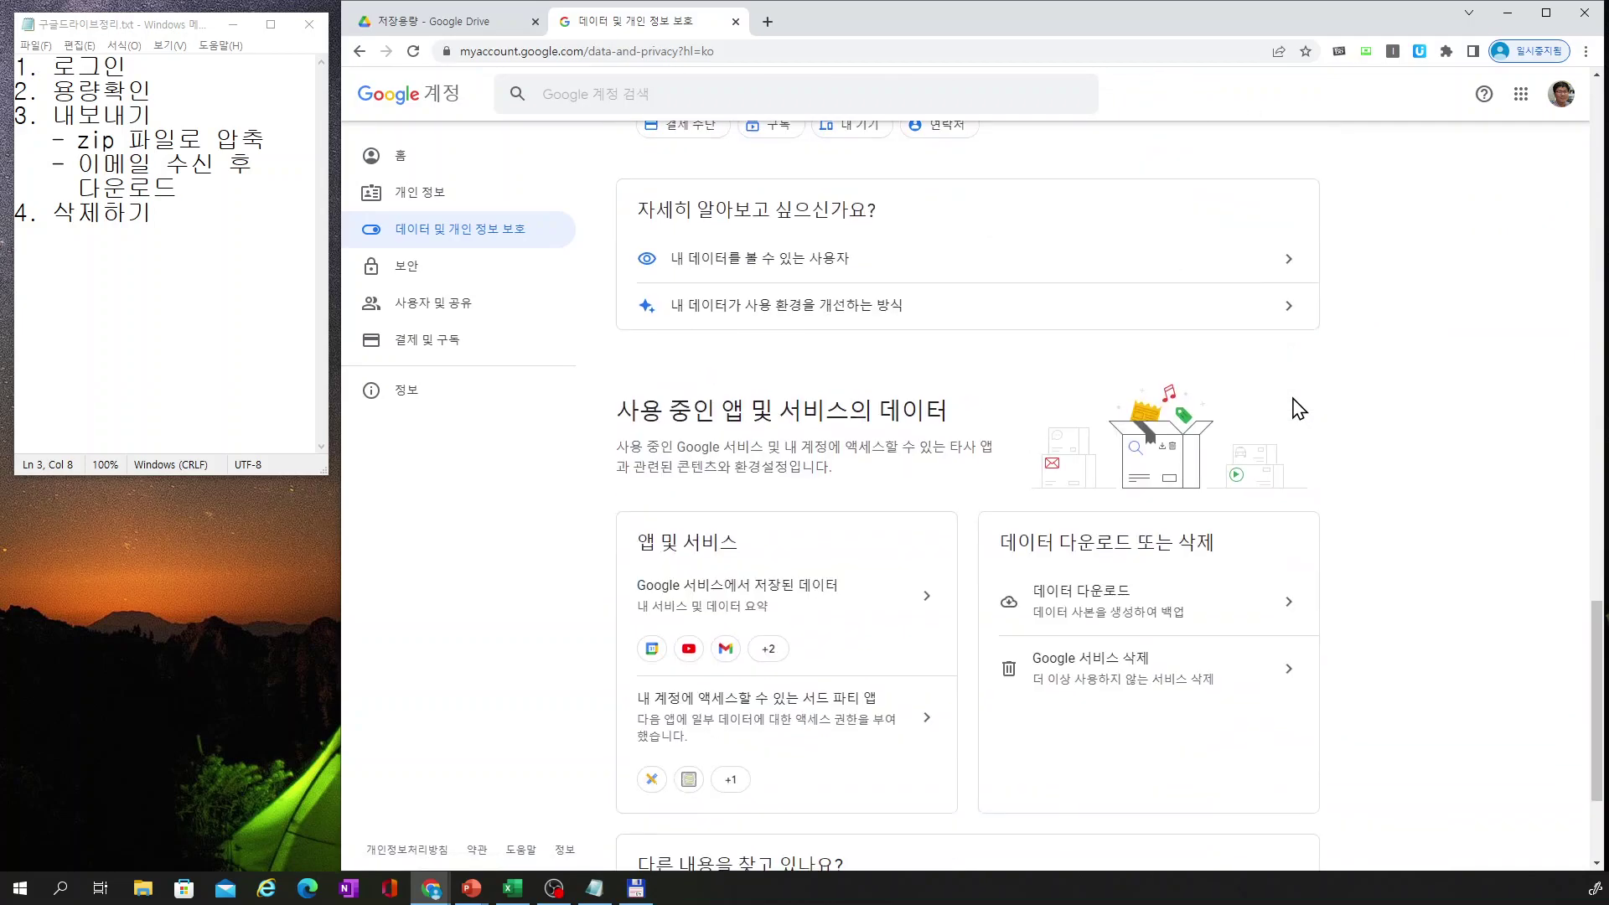
{"action": "scroll", "coordinate": [1299, 409], "scroll_direction": "down", "scroll_amount": 2}
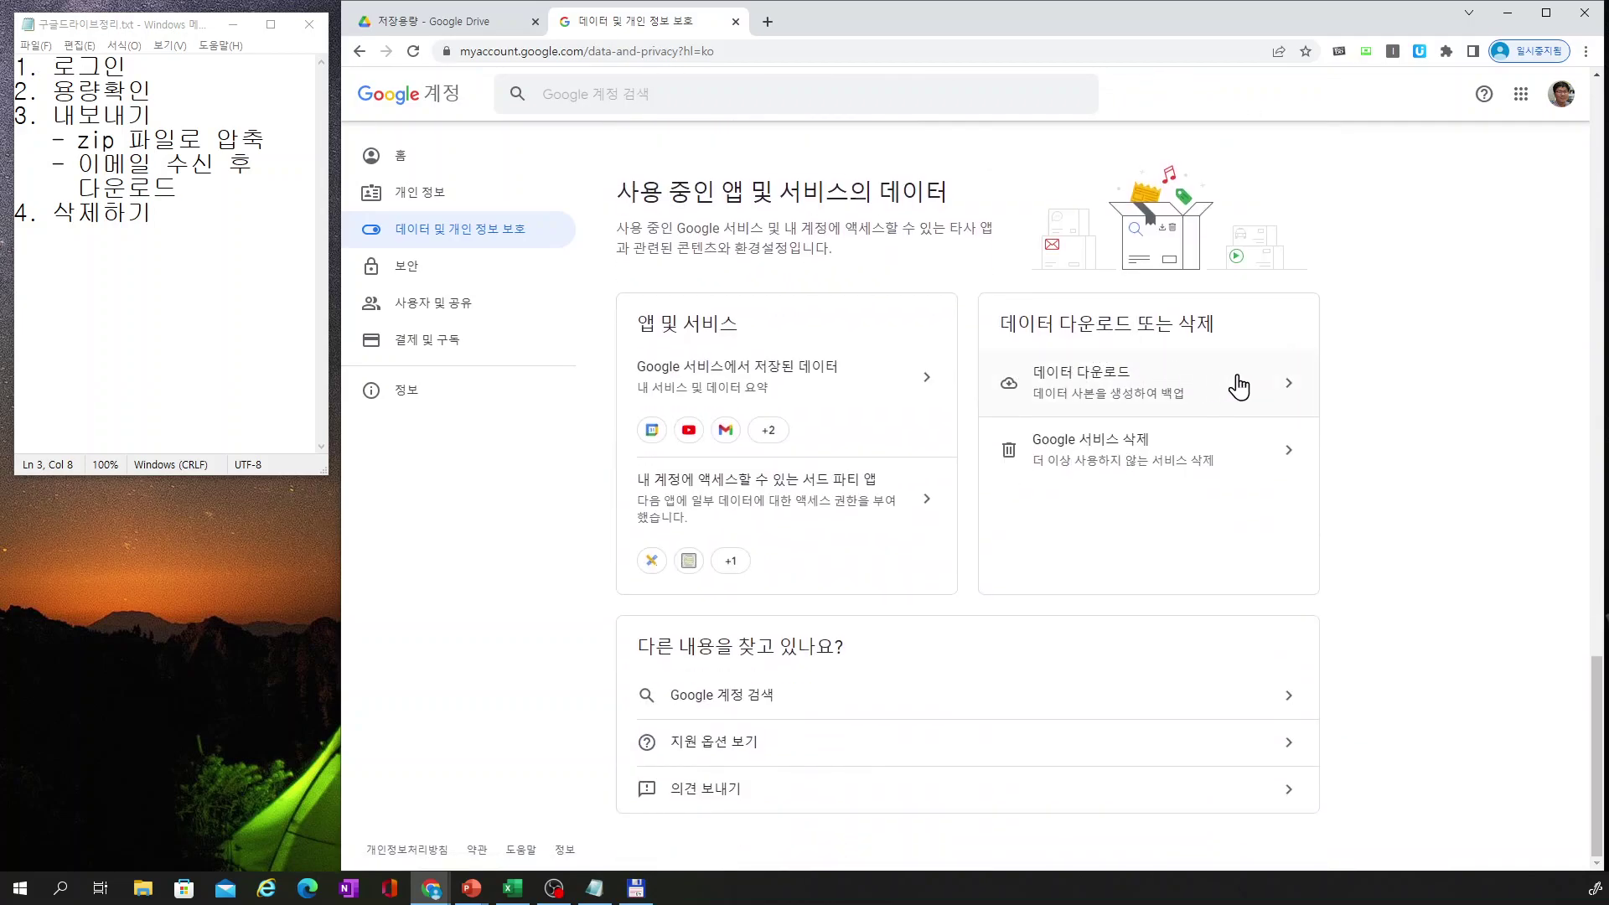
{"action": "left_click", "coordinate": [1282, 390]}
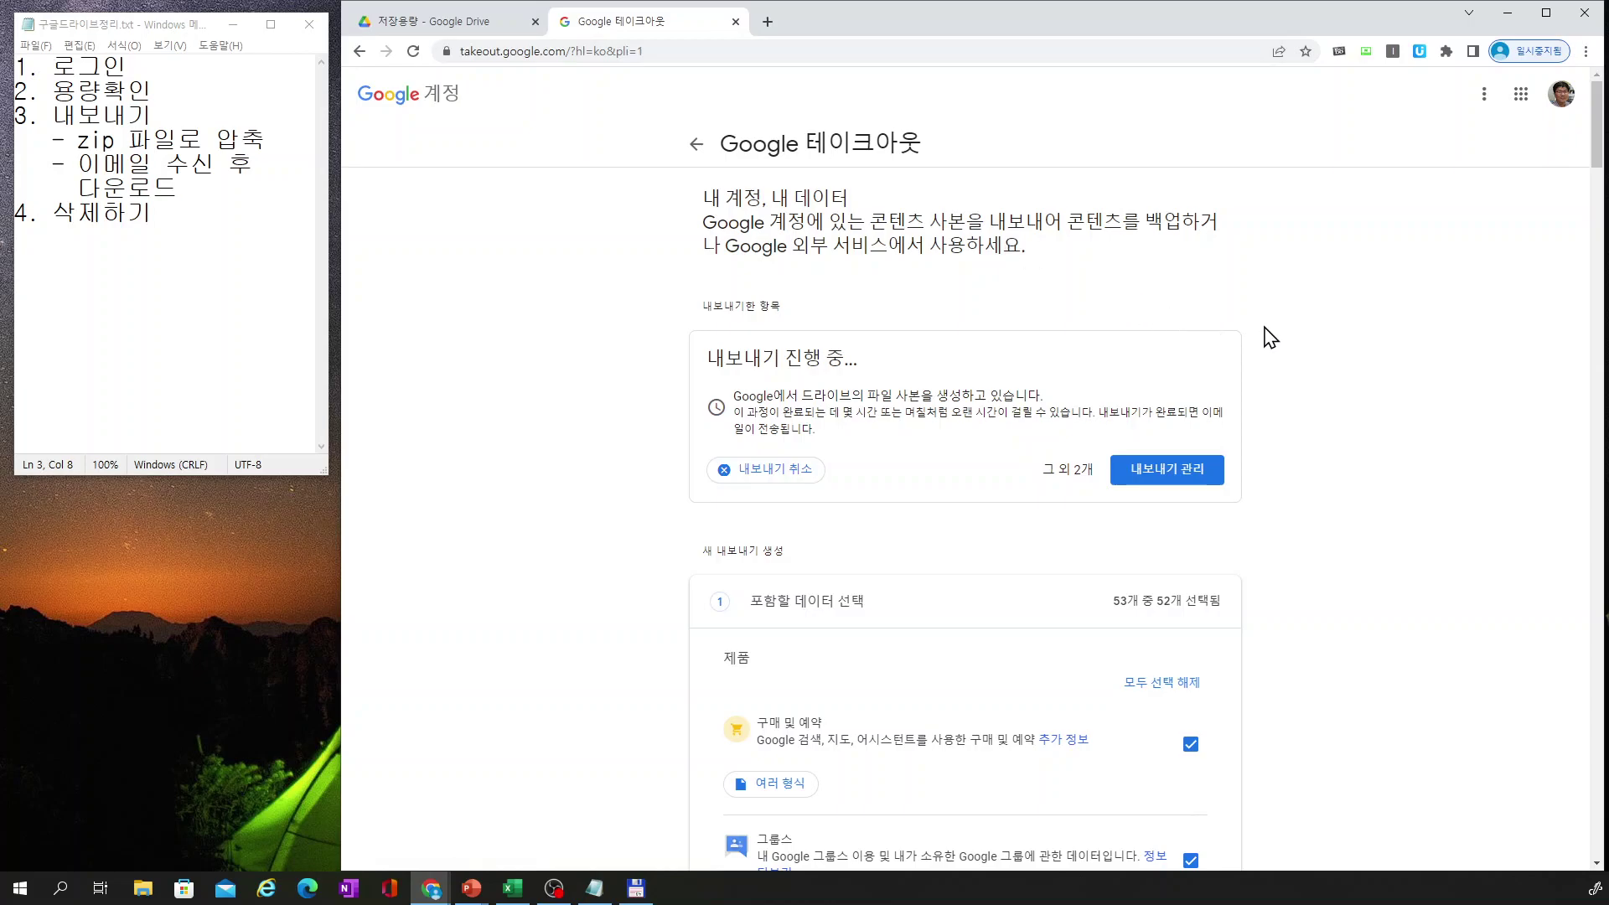
Deselect all products for the new export, include only 드라이브, and continue to the delivery options
{"action": "scroll", "coordinate": [1271, 338], "scroll_direction": "down", "scroll_amount": 4}
{"action": "scroll", "coordinate": [1271, 338], "scroll_direction": "up", "scroll_amount": 2}
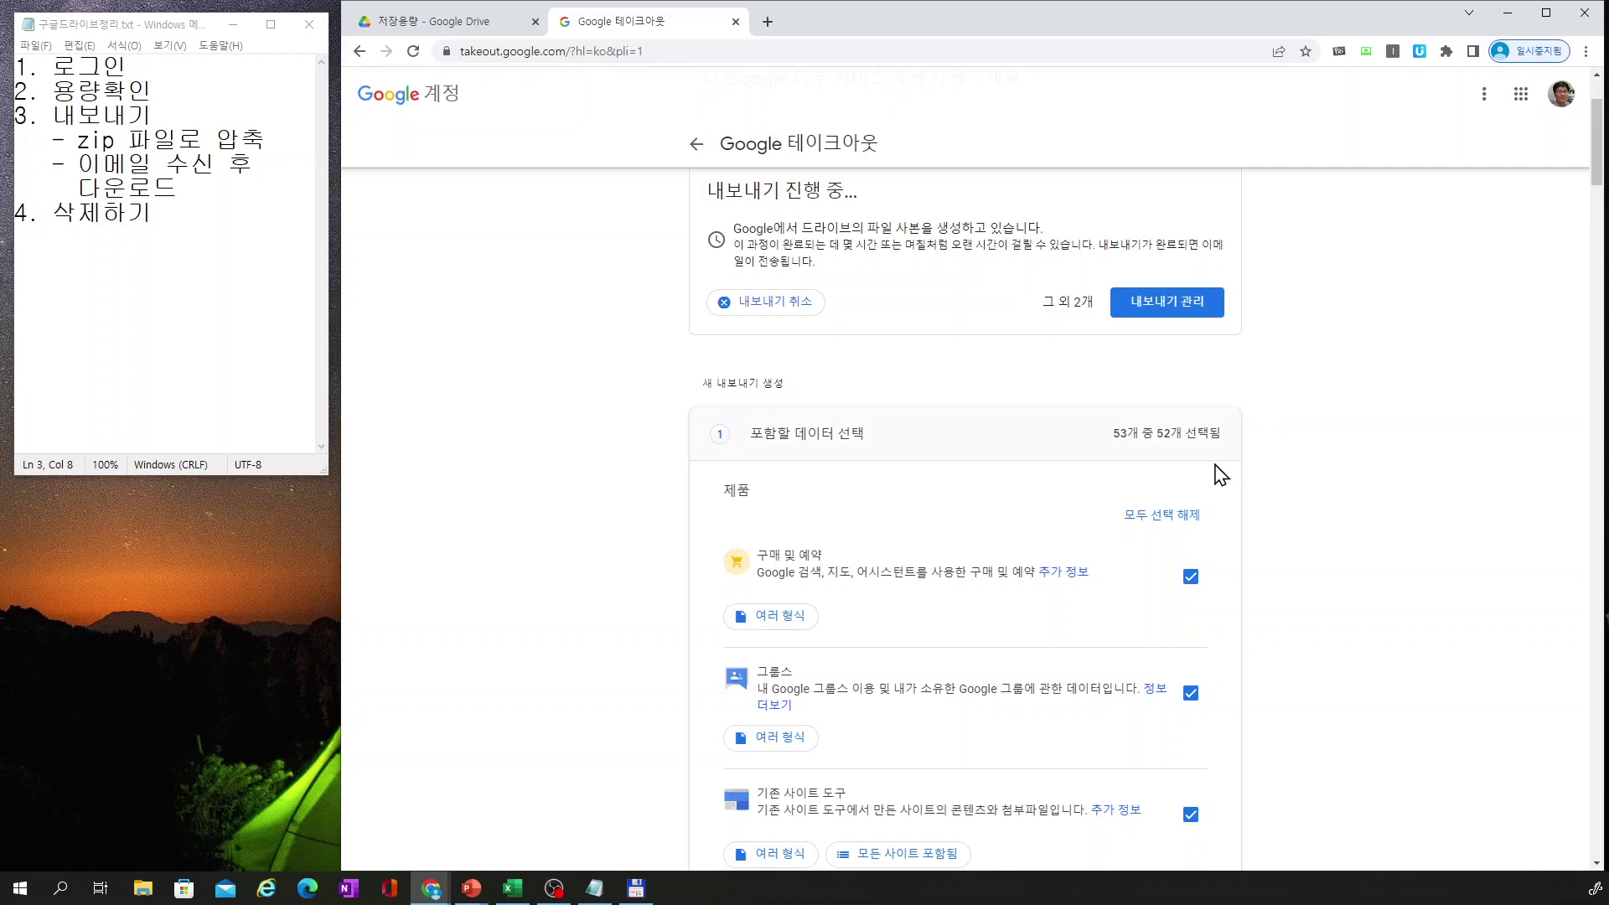
{"action": "left_click", "coordinate": [1152, 524]}
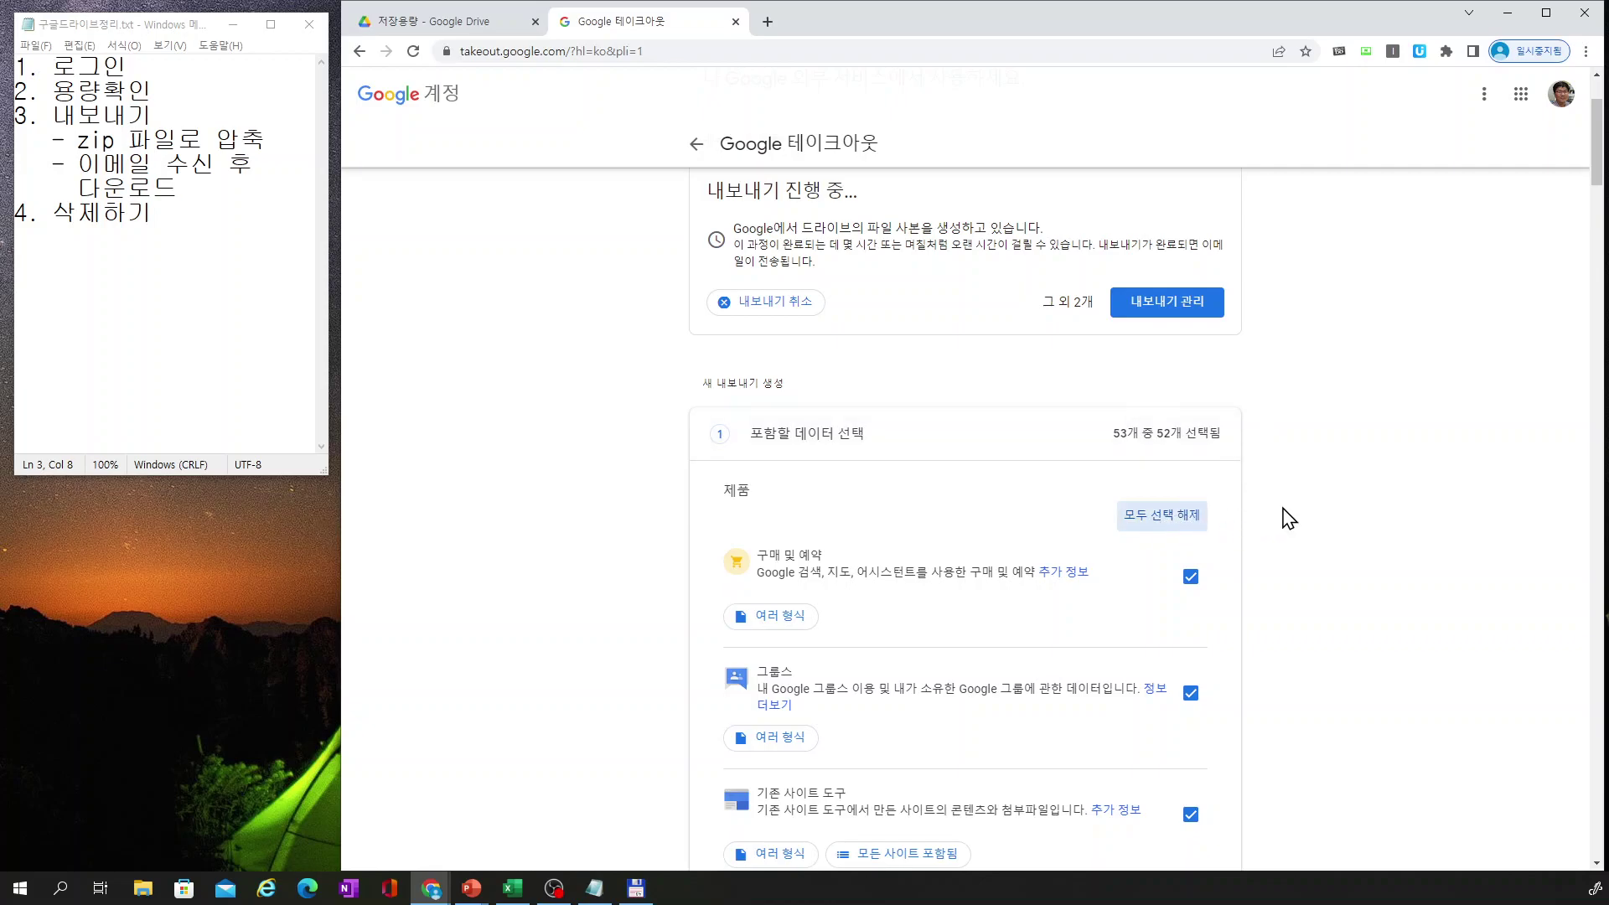
{"action": "scroll", "coordinate": [1288, 506], "scroll_direction": "down", "scroll_amount": 10}
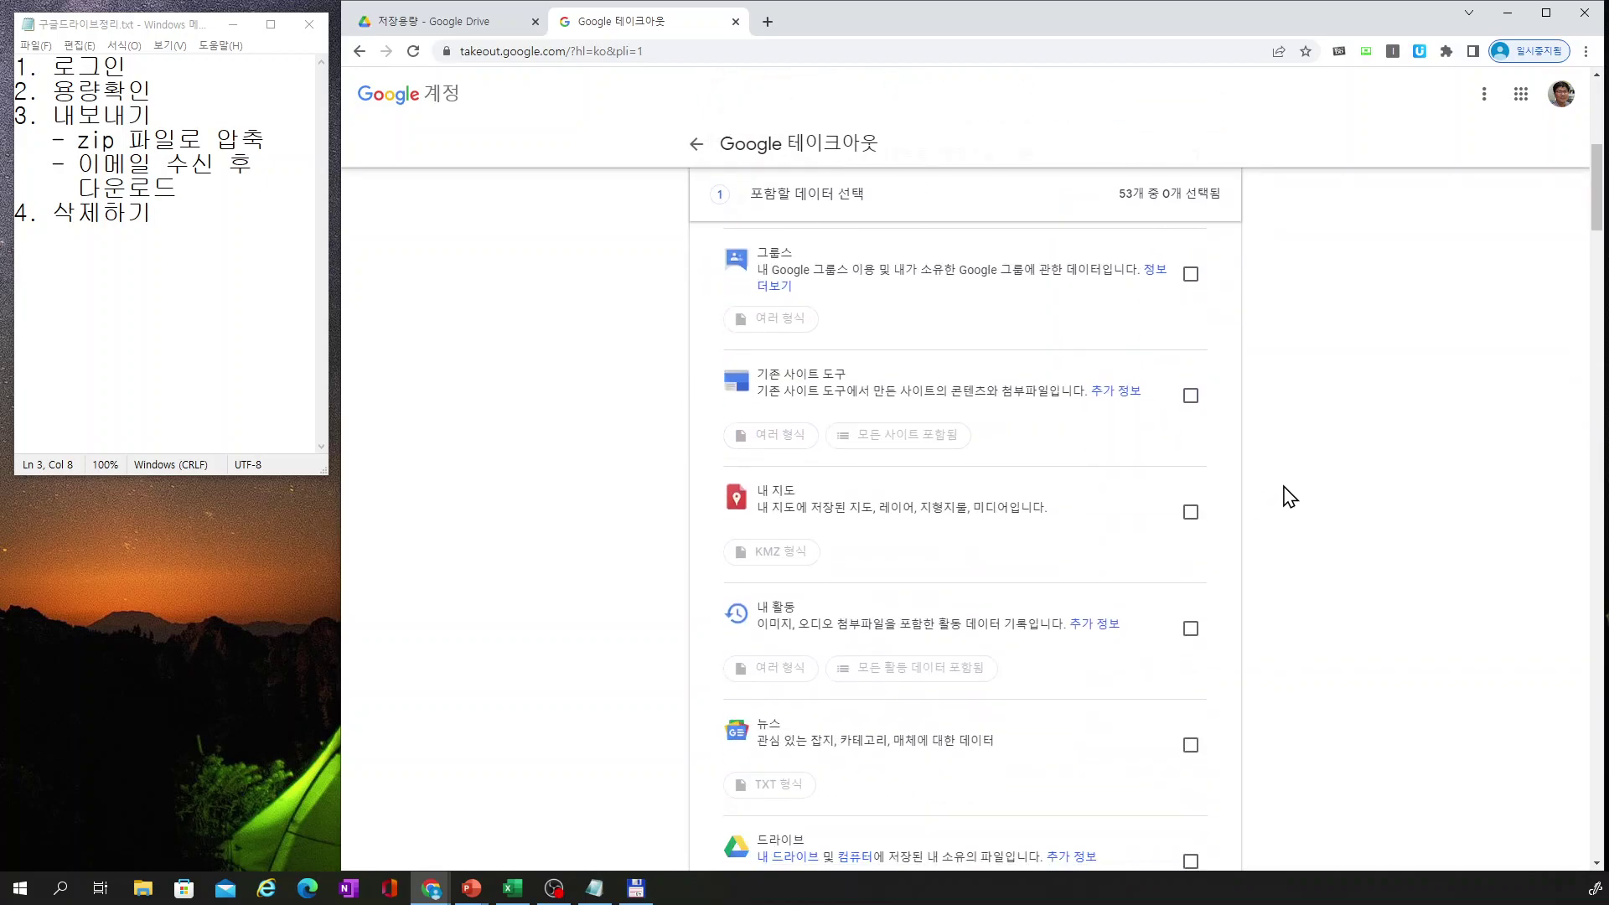
{"action": "scroll", "coordinate": [1290, 494], "scroll_direction": "down", "scroll_amount": 1}
{"action": "left_click", "coordinate": [1190, 442]}
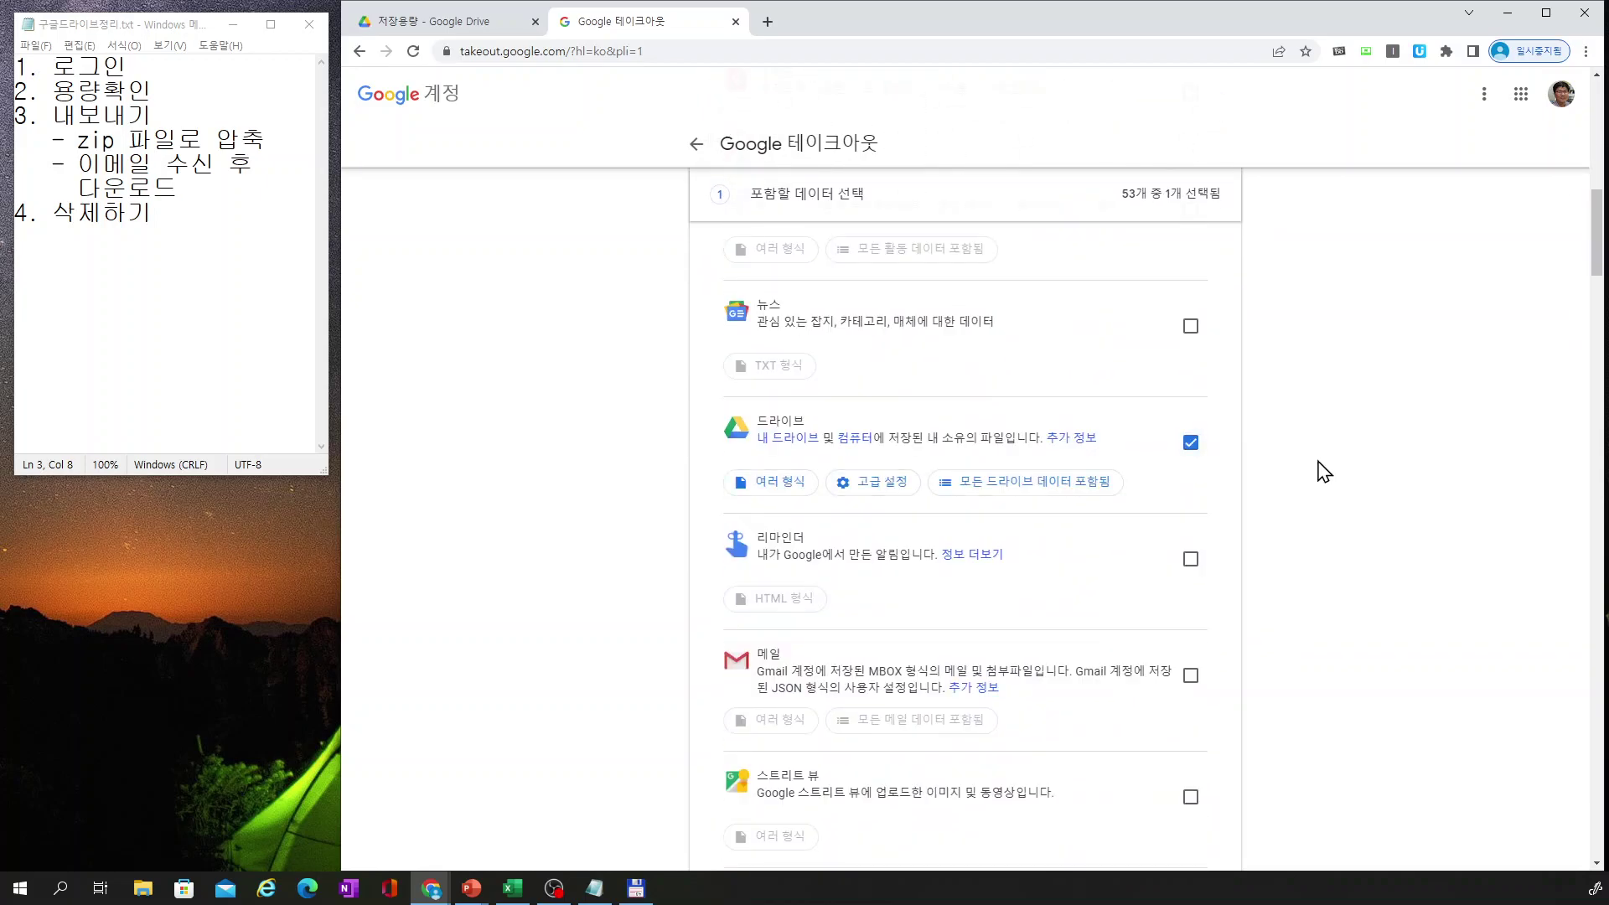
{"action": "scroll", "coordinate": [1318, 470], "scroll_direction": "down", "scroll_amount": 7}
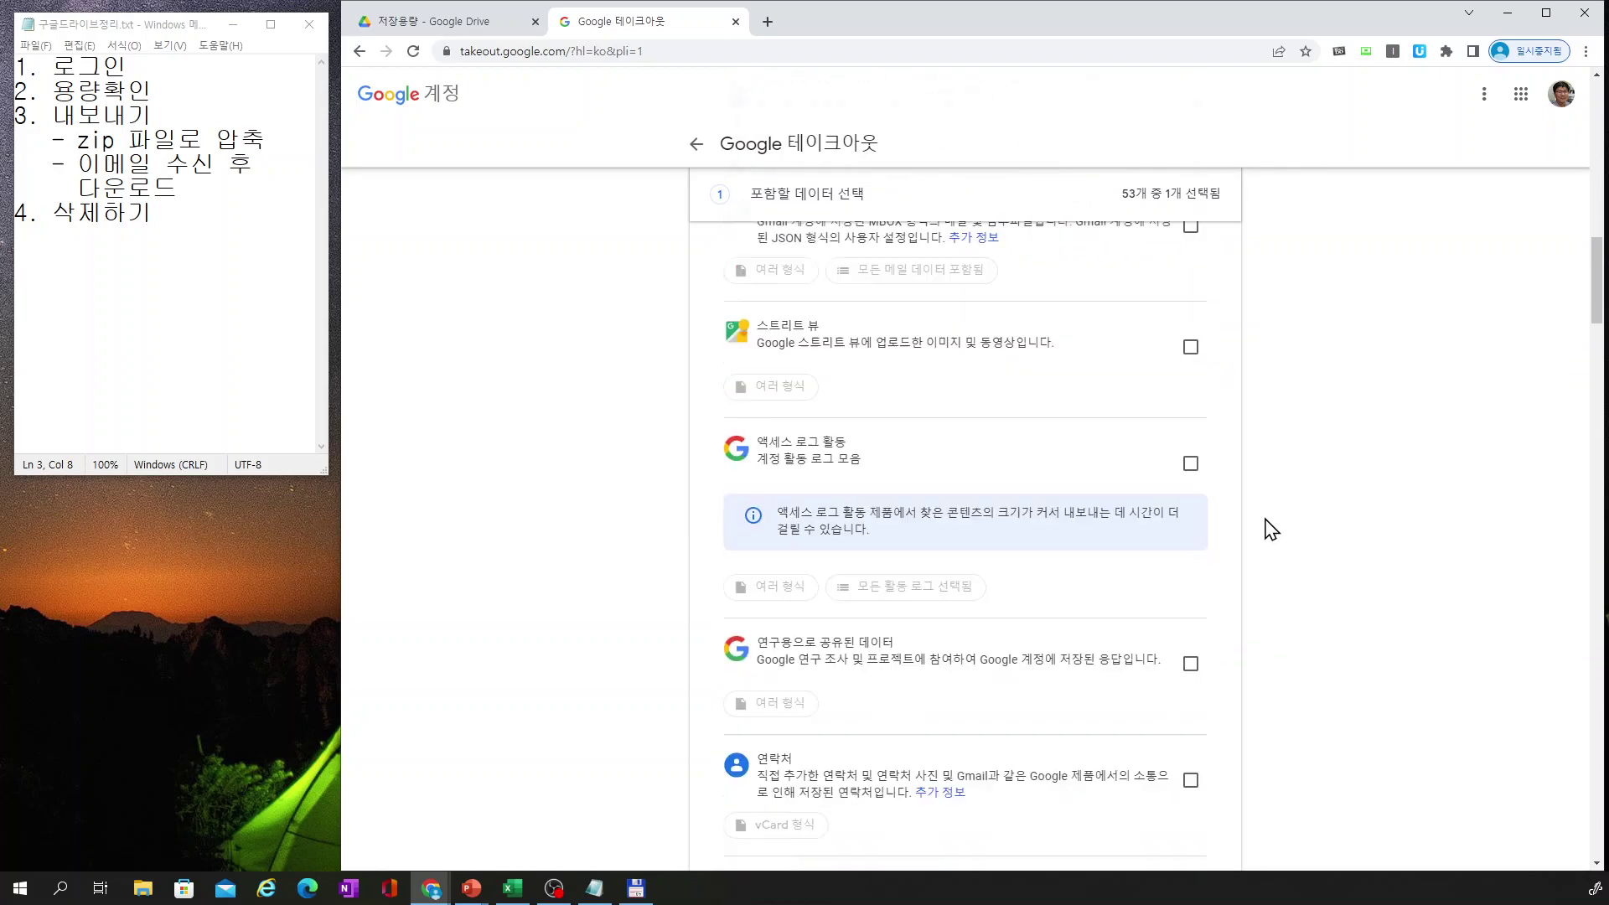
{"action": "scroll", "coordinate": [1302, 586], "scroll_direction": "down", "scroll_amount": 5}
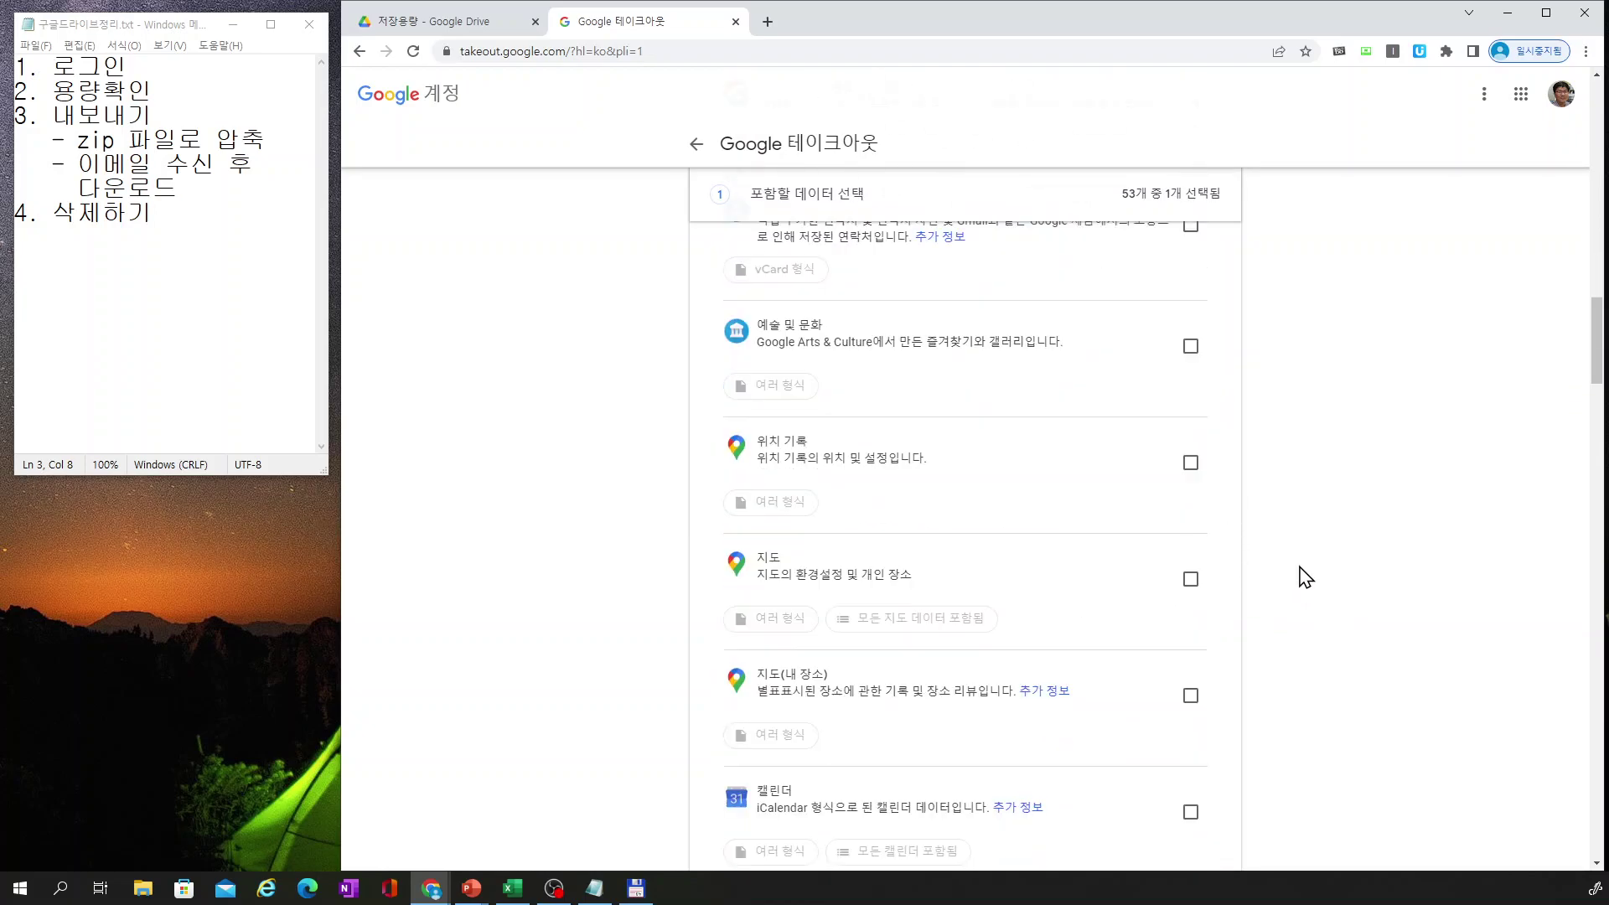
{"action": "scroll", "coordinate": [1304, 577], "scroll_direction": "down", "scroll_amount": 20}
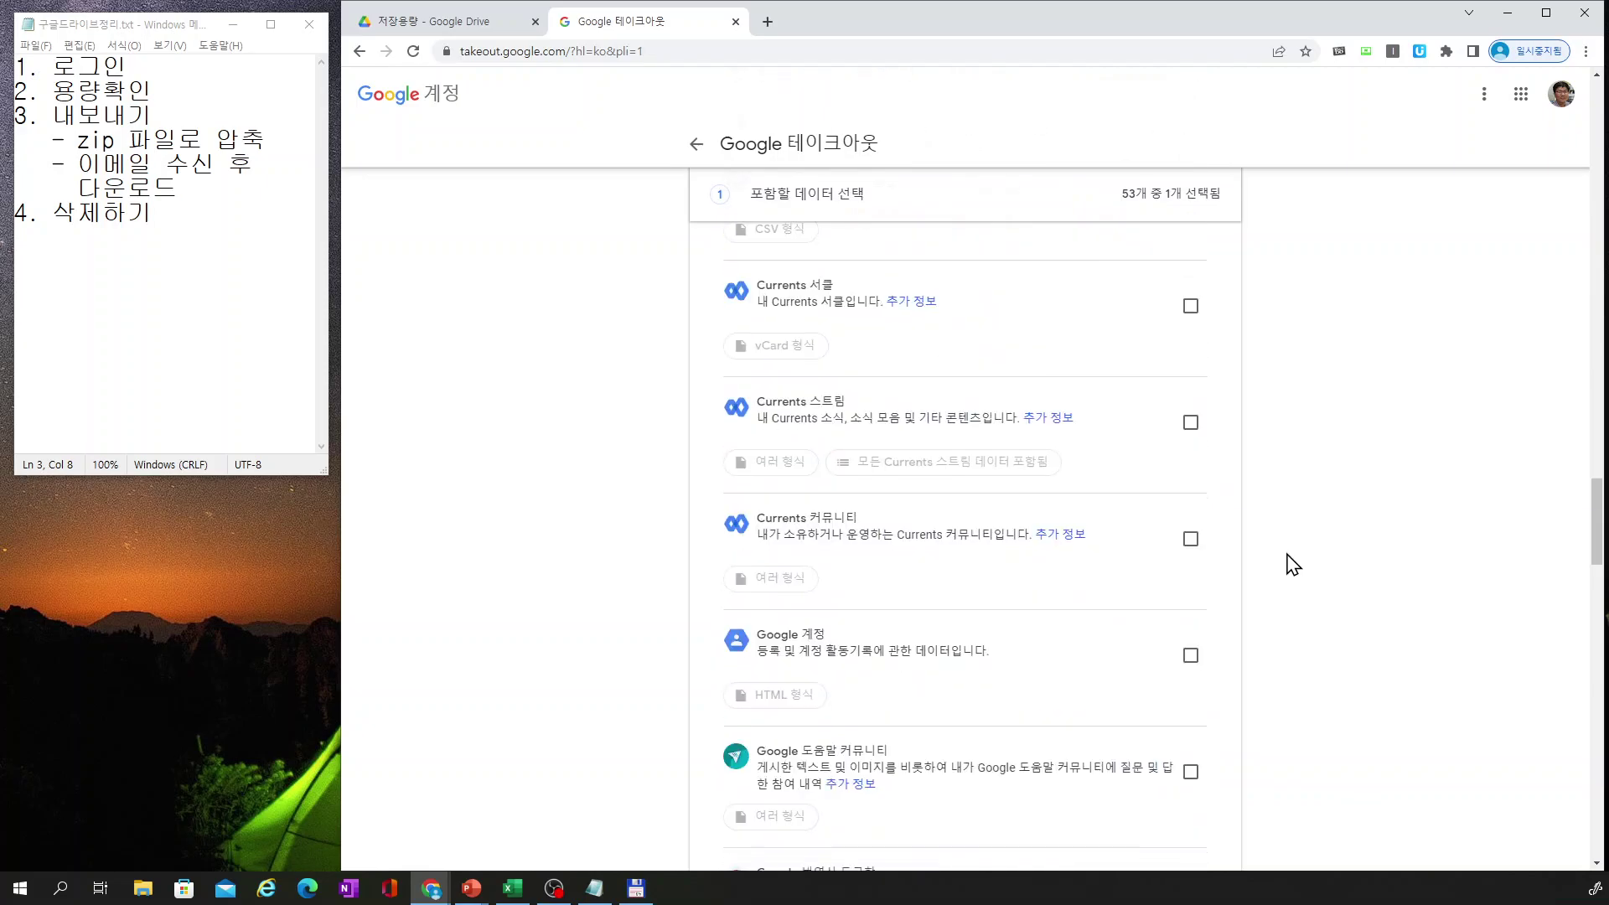
{"action": "scroll", "coordinate": [1292, 563], "scroll_direction": "down", "scroll_amount": 7}
{"action": "scroll", "coordinate": [1290, 563], "scroll_direction": "down", "scroll_amount": 12}
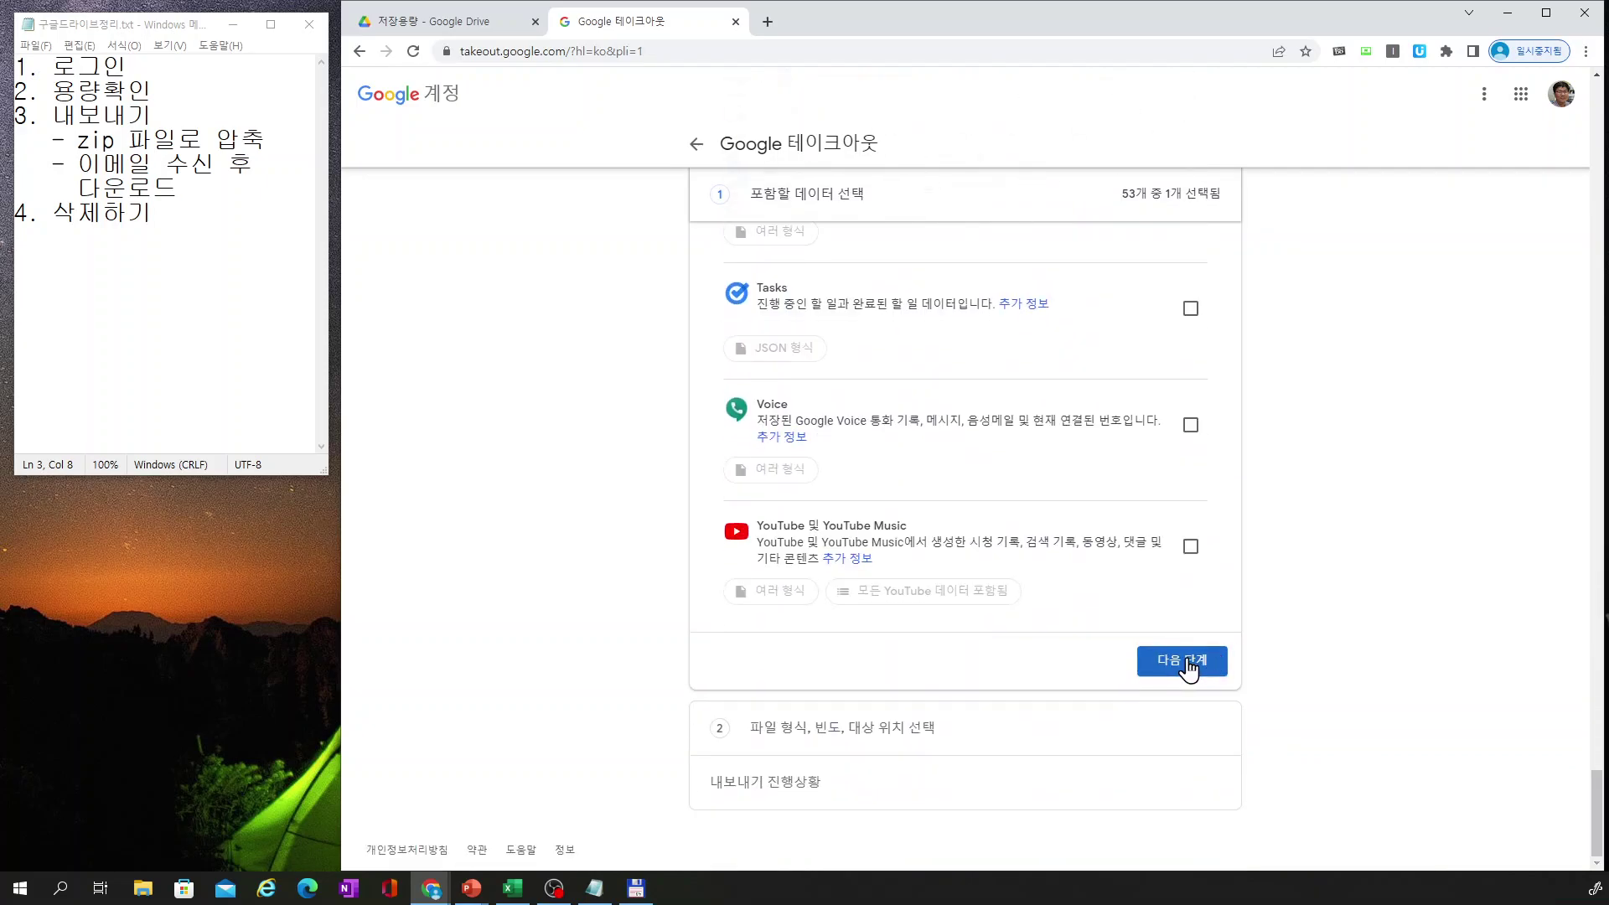
{"action": "left_click", "coordinate": [1182, 662]}
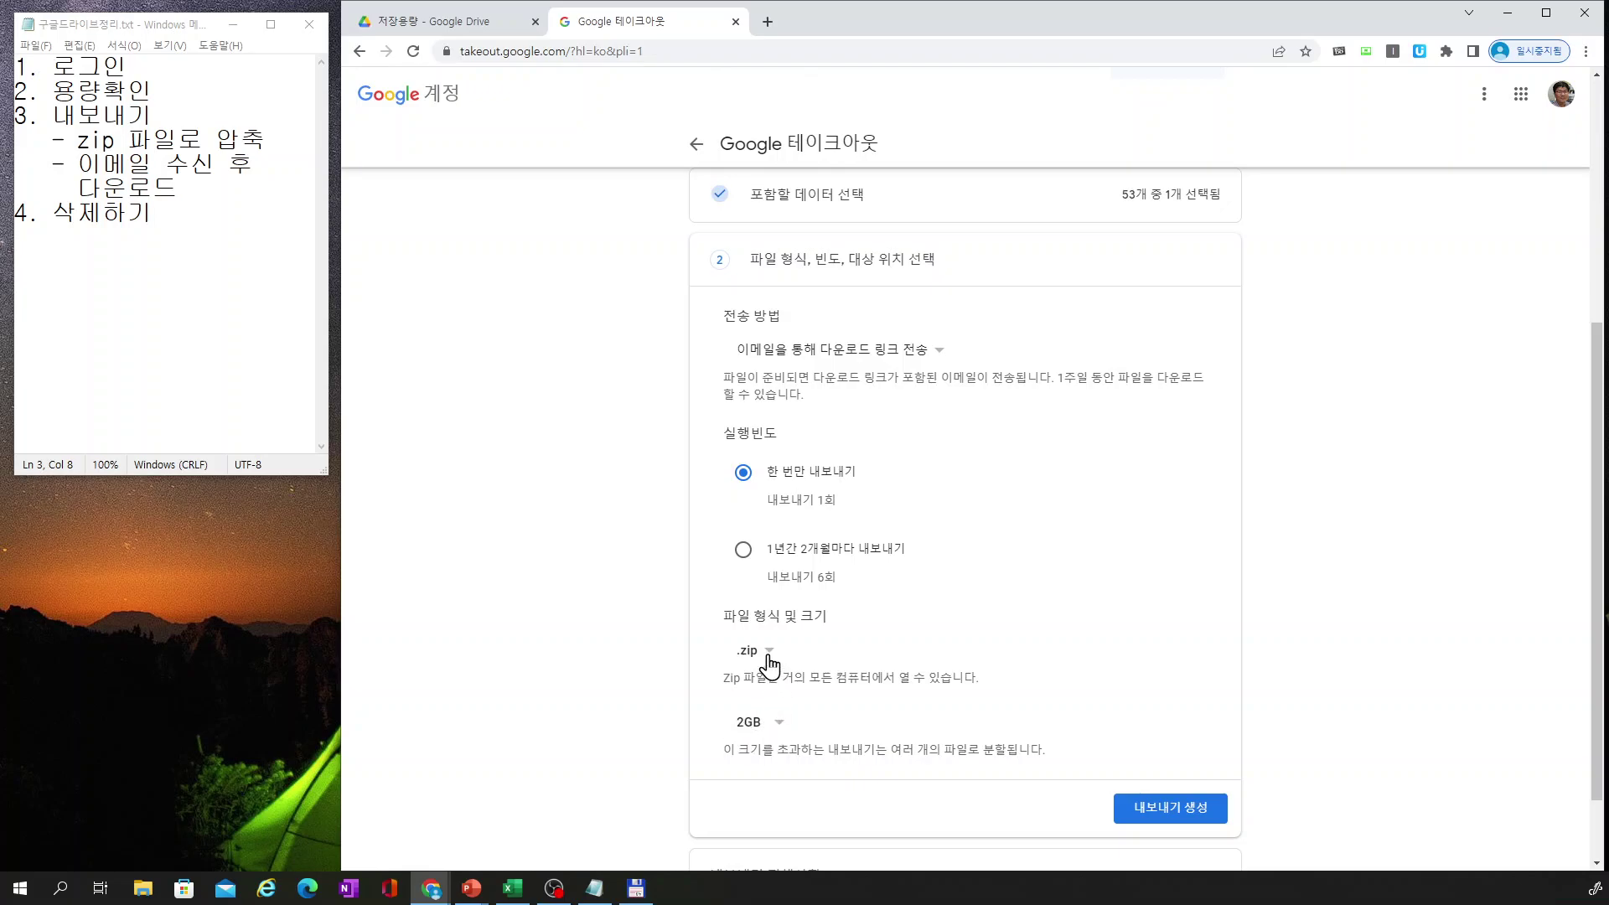
Set the export's maximum archive size to 50GB and create the export
{"action": "left_click", "coordinate": [764, 726]}
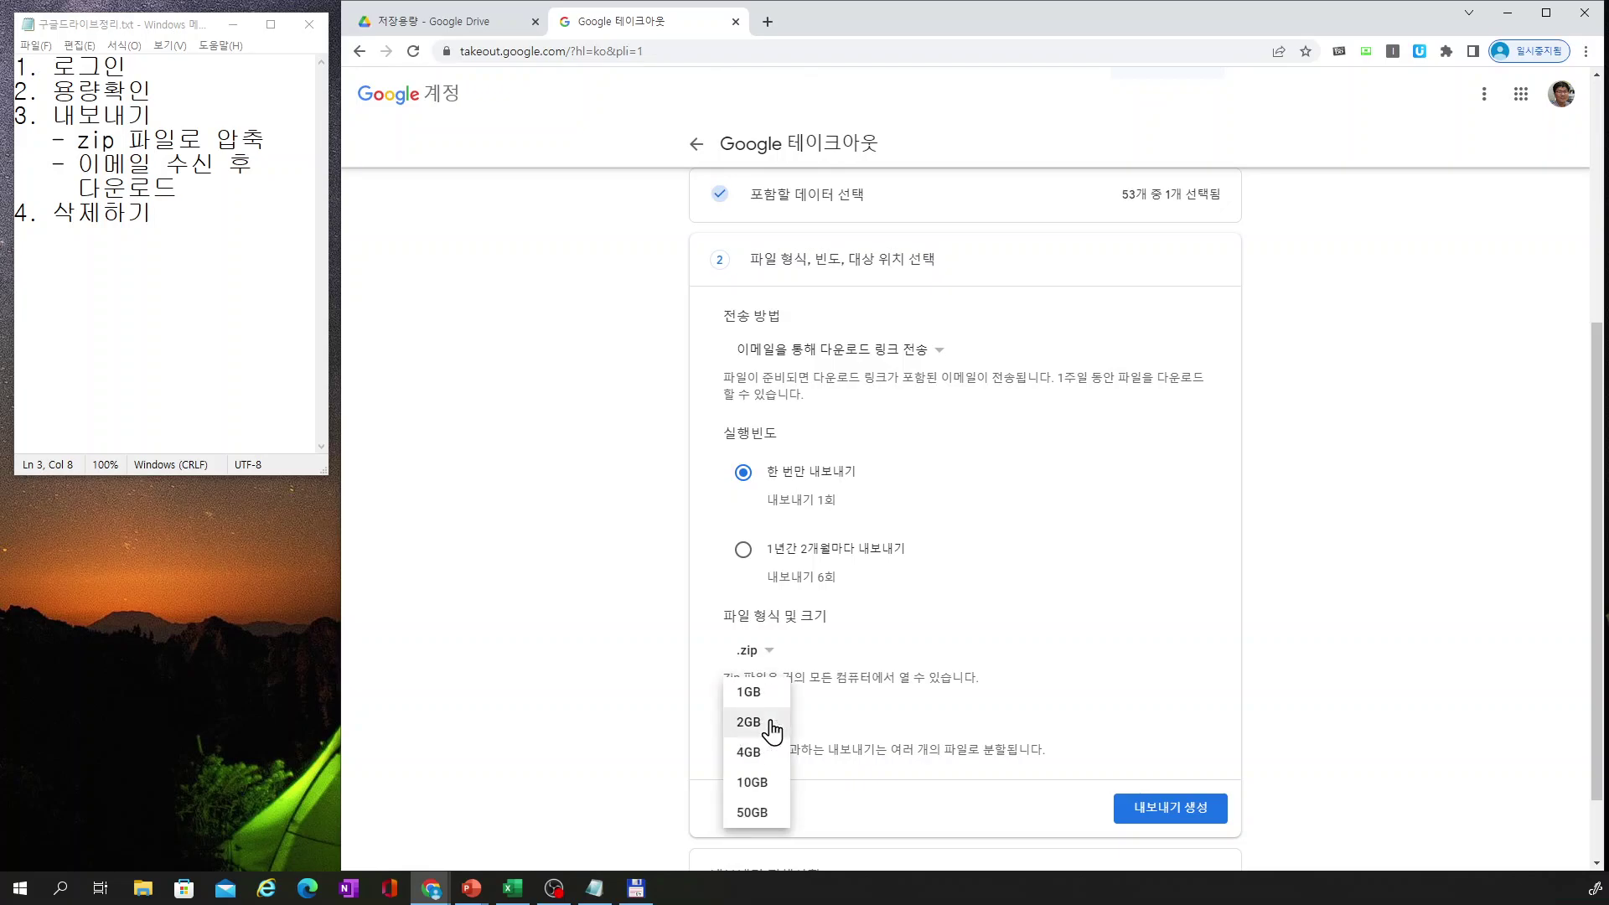
{"action": "left_click", "coordinate": [773, 811]}
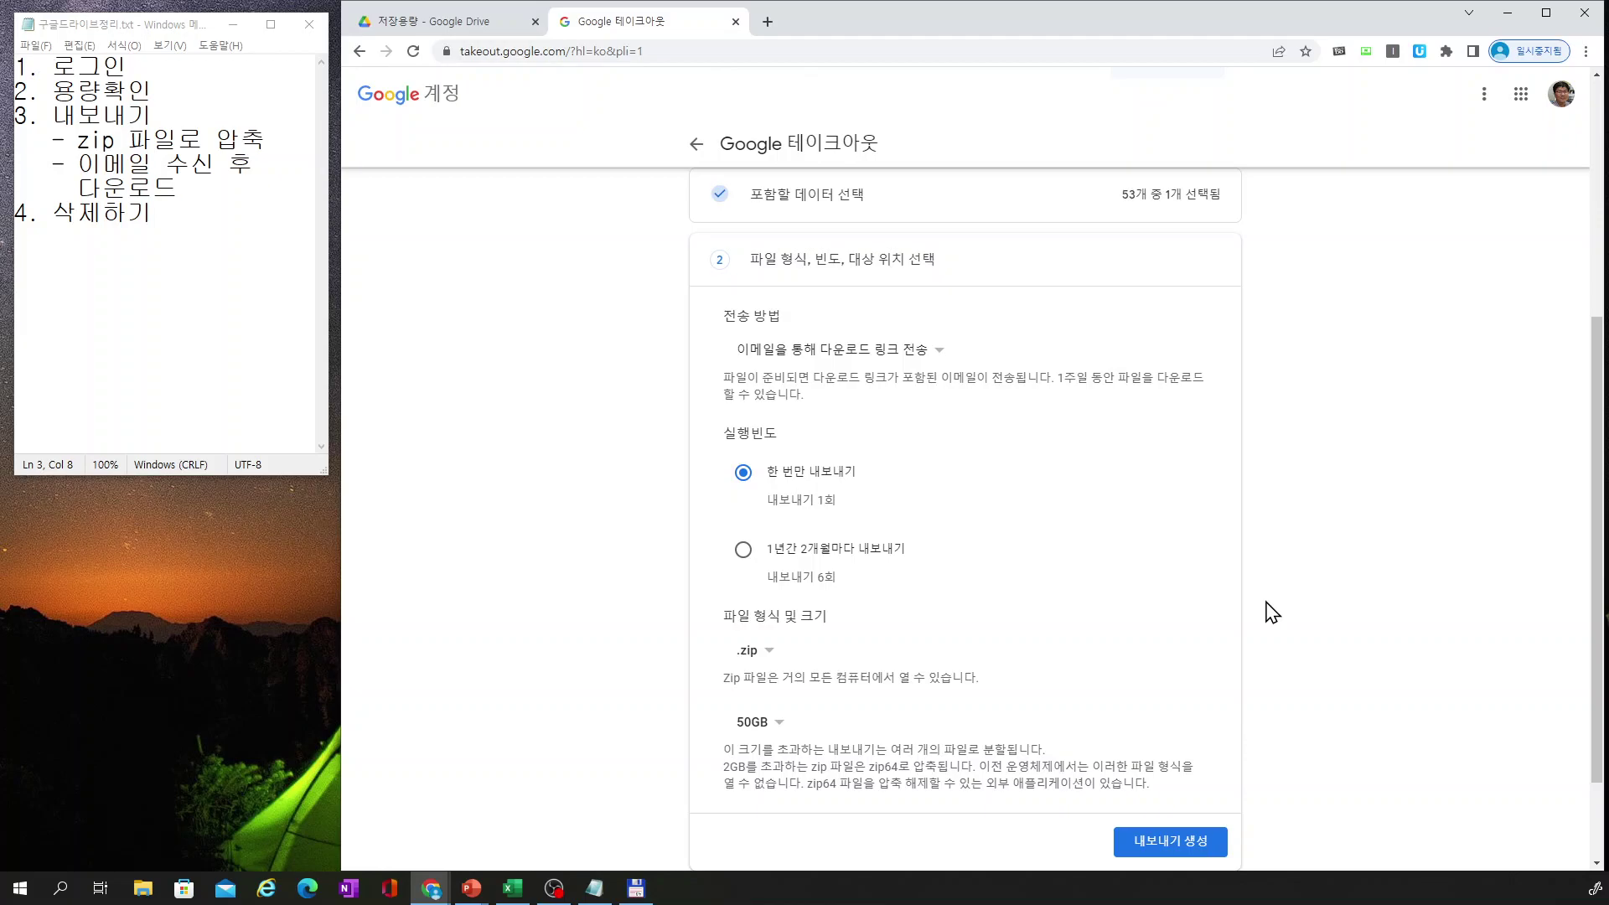
{"action": "scroll", "coordinate": [1271, 613], "scroll_direction": "down", "scroll_amount": 3}
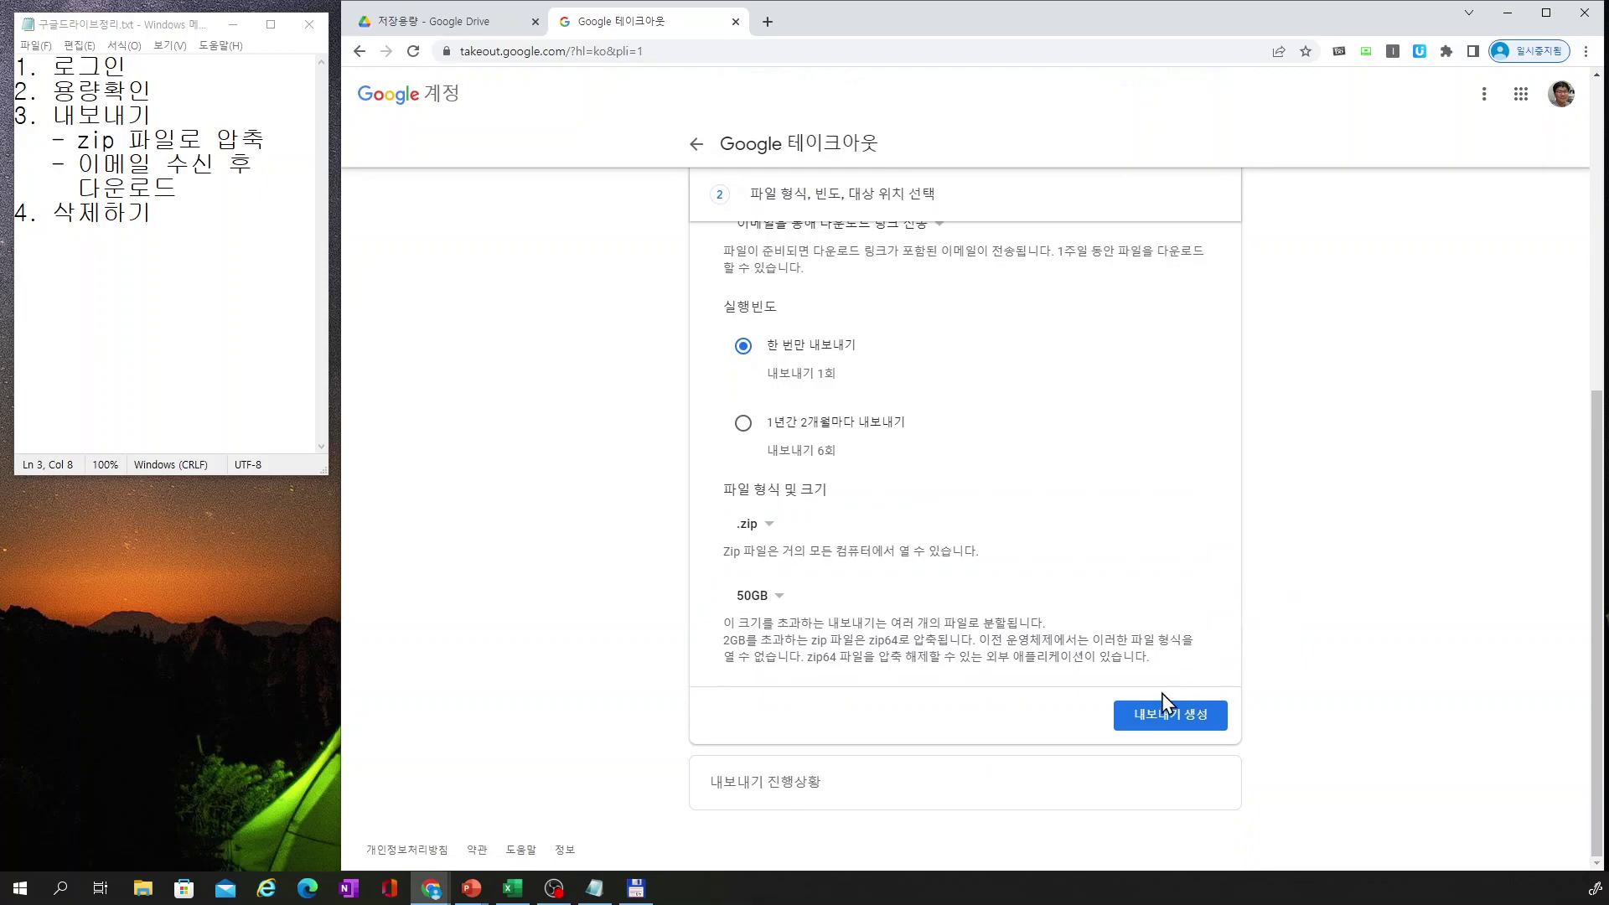
{"action": "left_click", "coordinate": [1159, 718]}
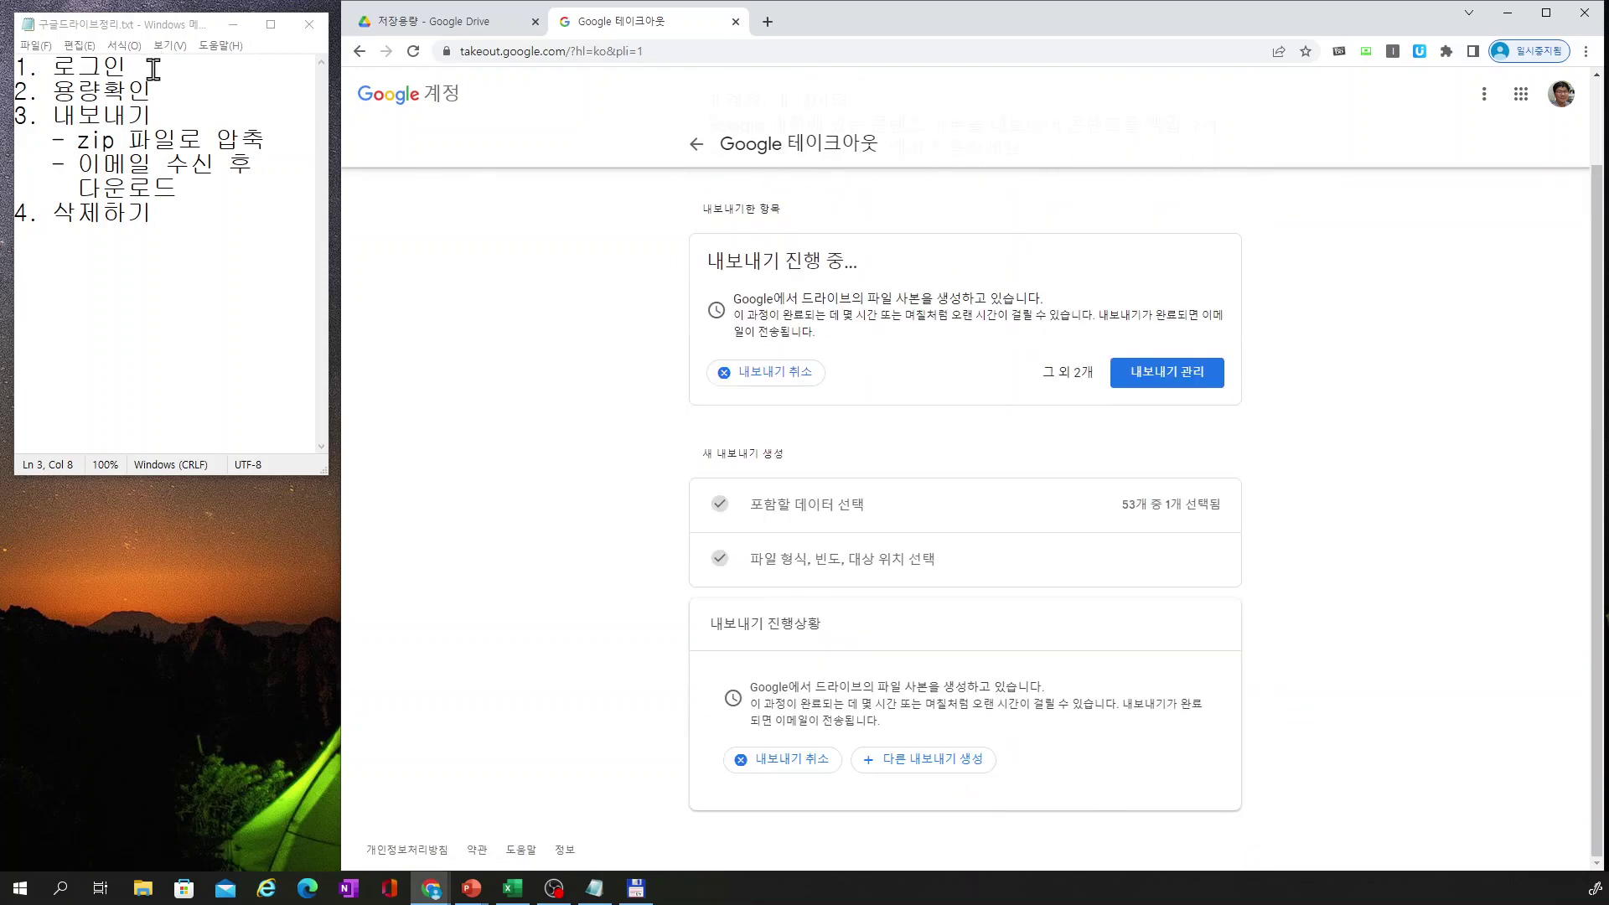
Highlight the checklist notes from 로그인 through zip 파일로 압축, and revisit the Drive storage page before returning to Takeout
{"action": "left_click_drag", "start_coordinate": [267, 141], "coordinate": [27, 65]}
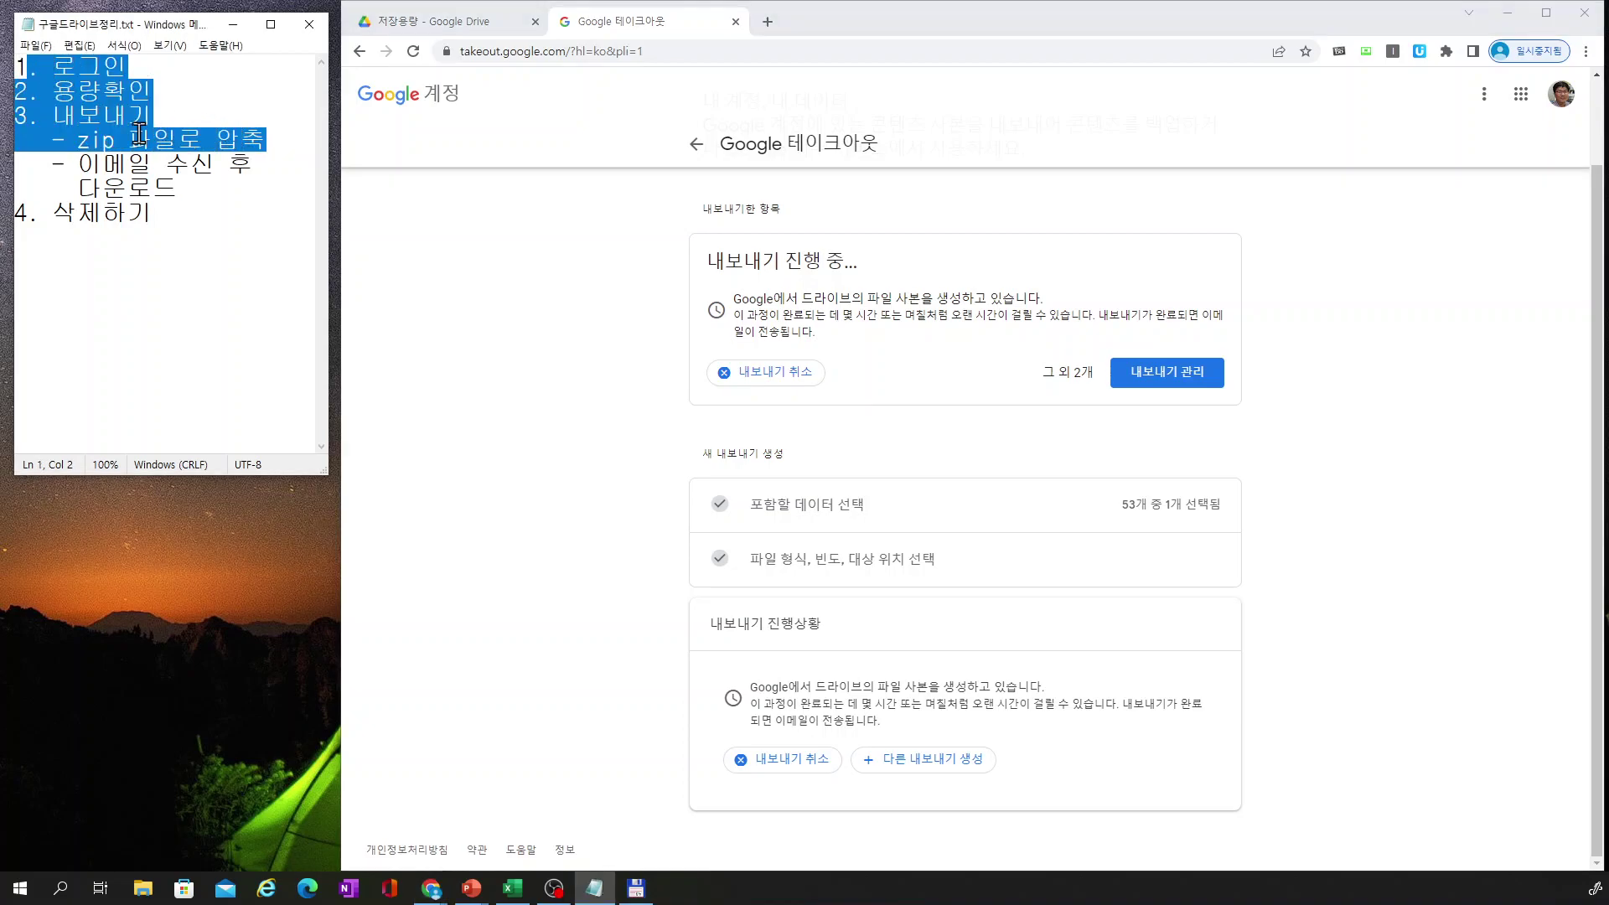
{"action": "left_click", "coordinate": [457, 30]}
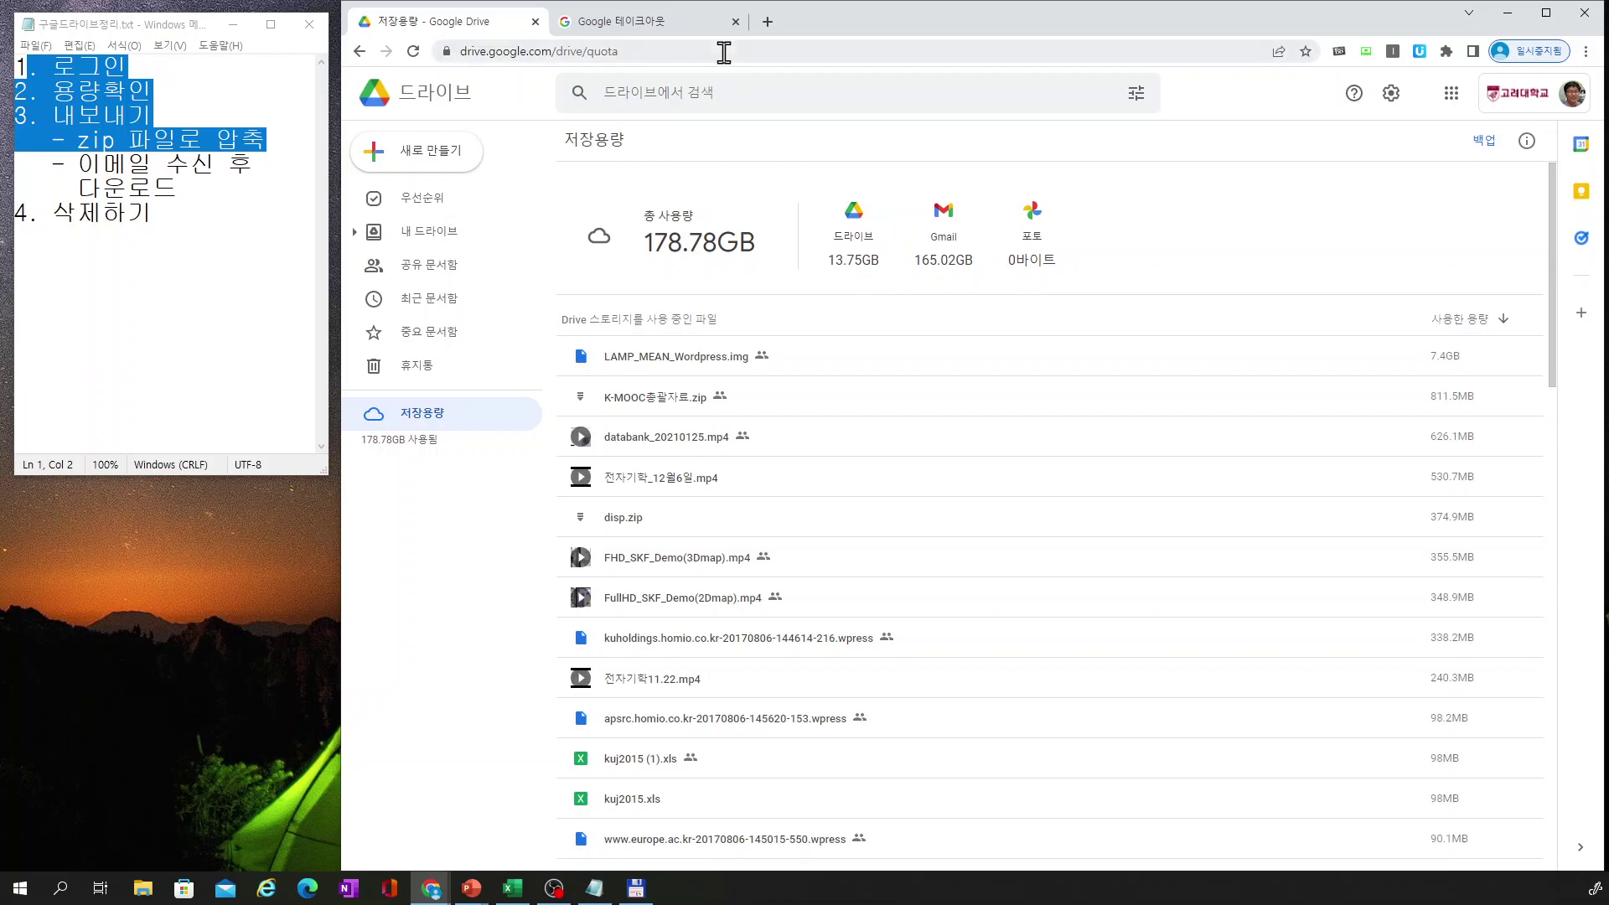
{"action": "left_click", "coordinate": [652, 24]}
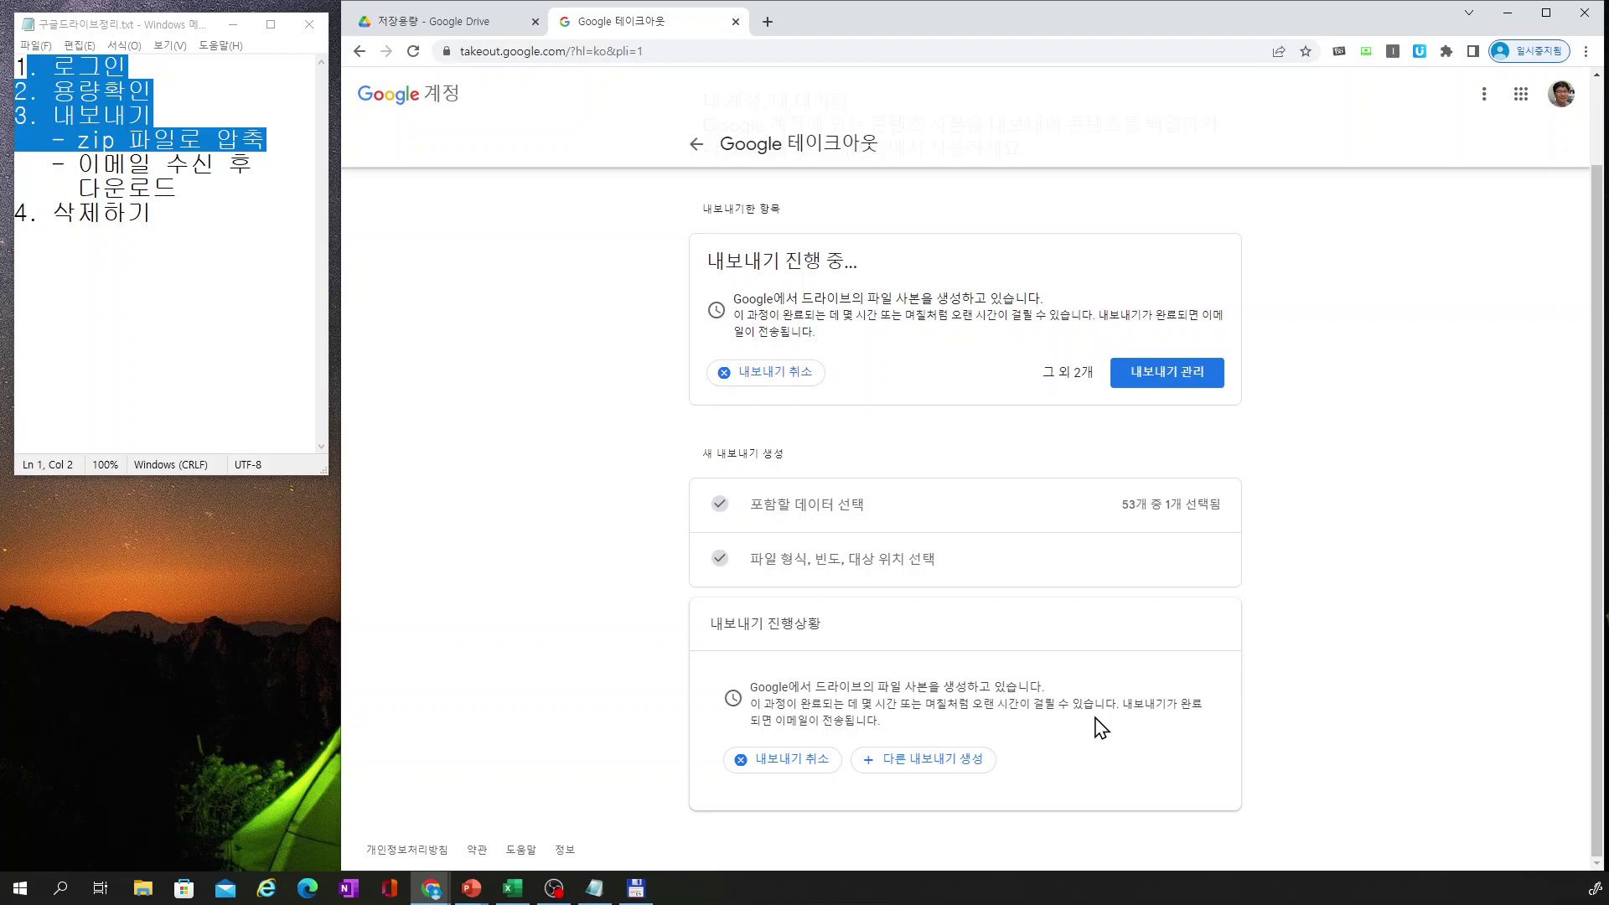
Open the Gmail inbox to find the Google 테이크아웃 download email
{"action": "left_click", "coordinate": [1521, 94]}
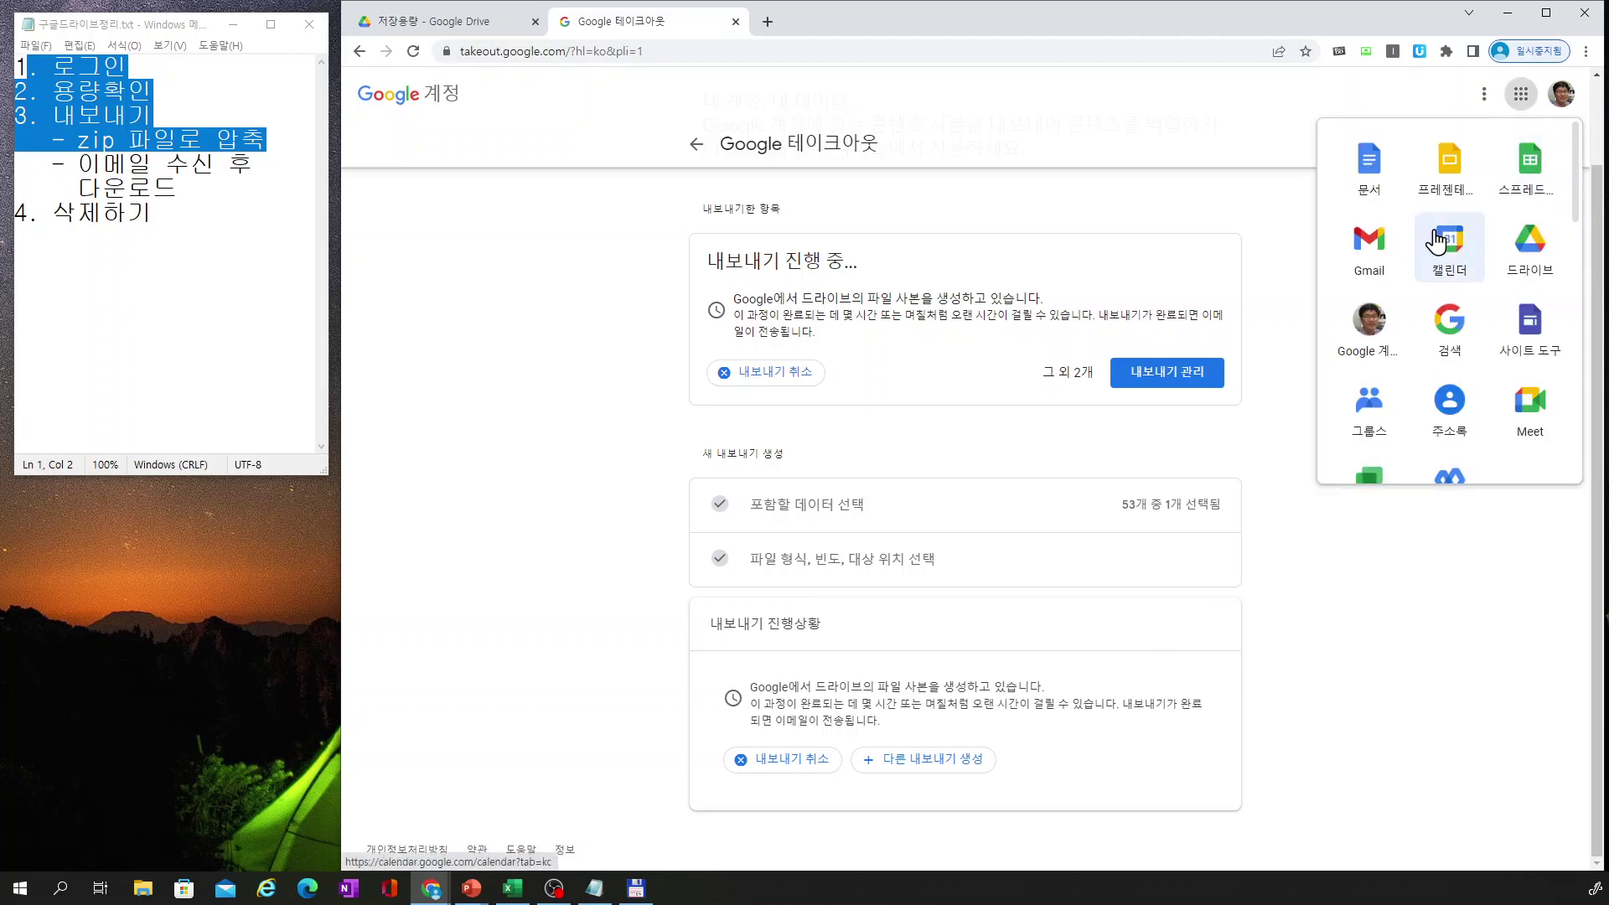
{"action": "left_click", "coordinate": [1372, 248]}
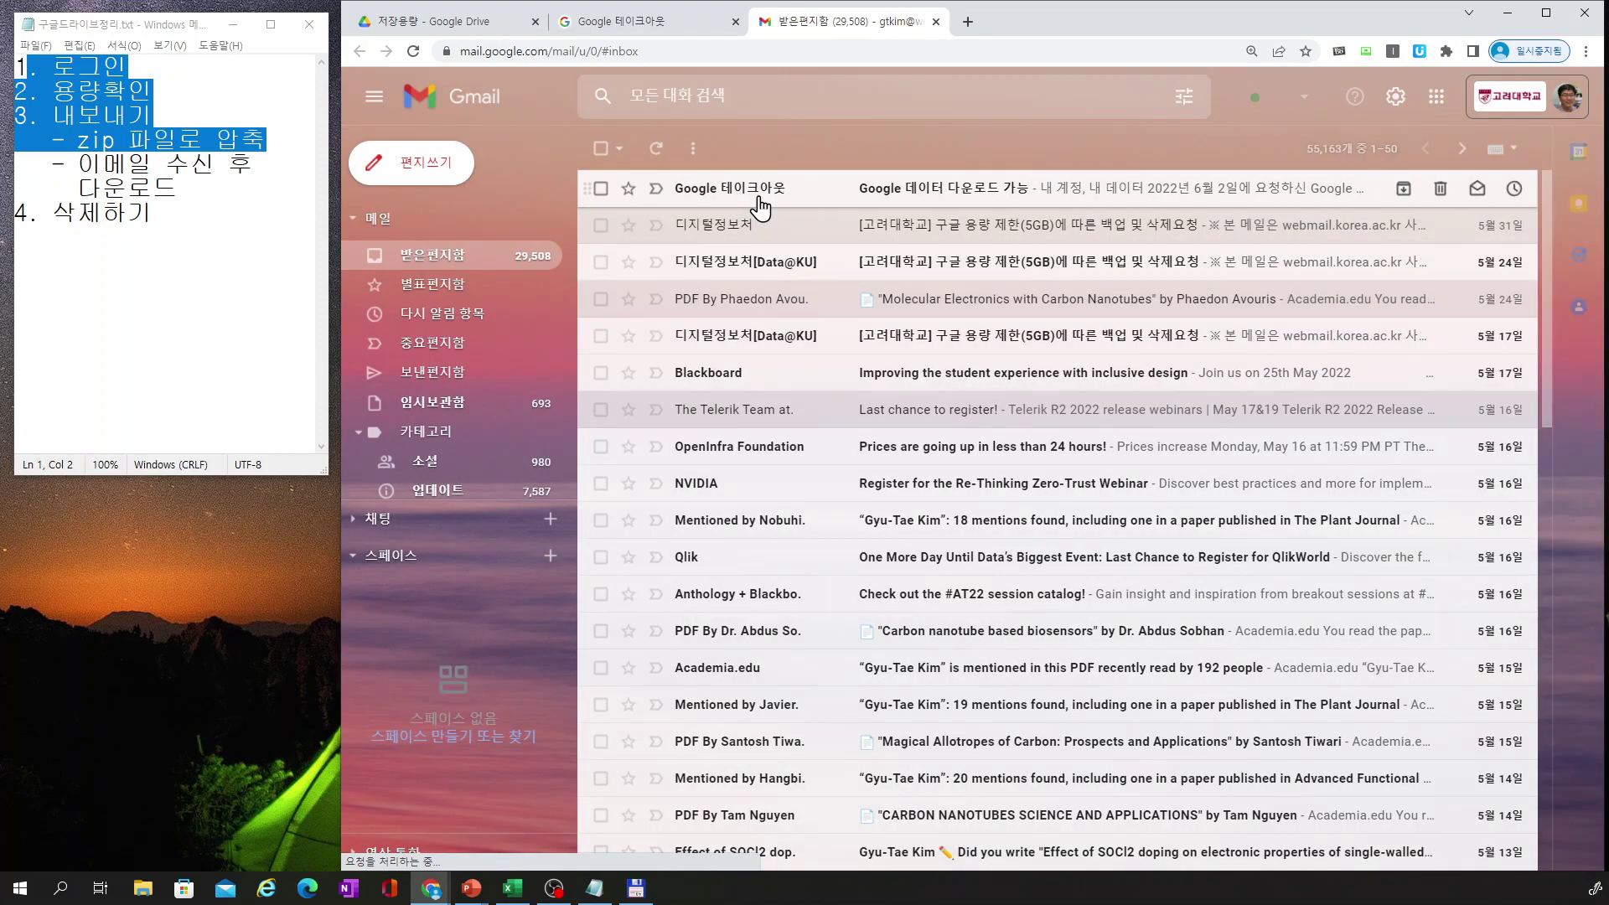
Switch to the Excel workbook and examine the drive sizes in A2:A13 on the 소요시간 sheet
{"action": "left_click", "coordinate": [512, 890]}
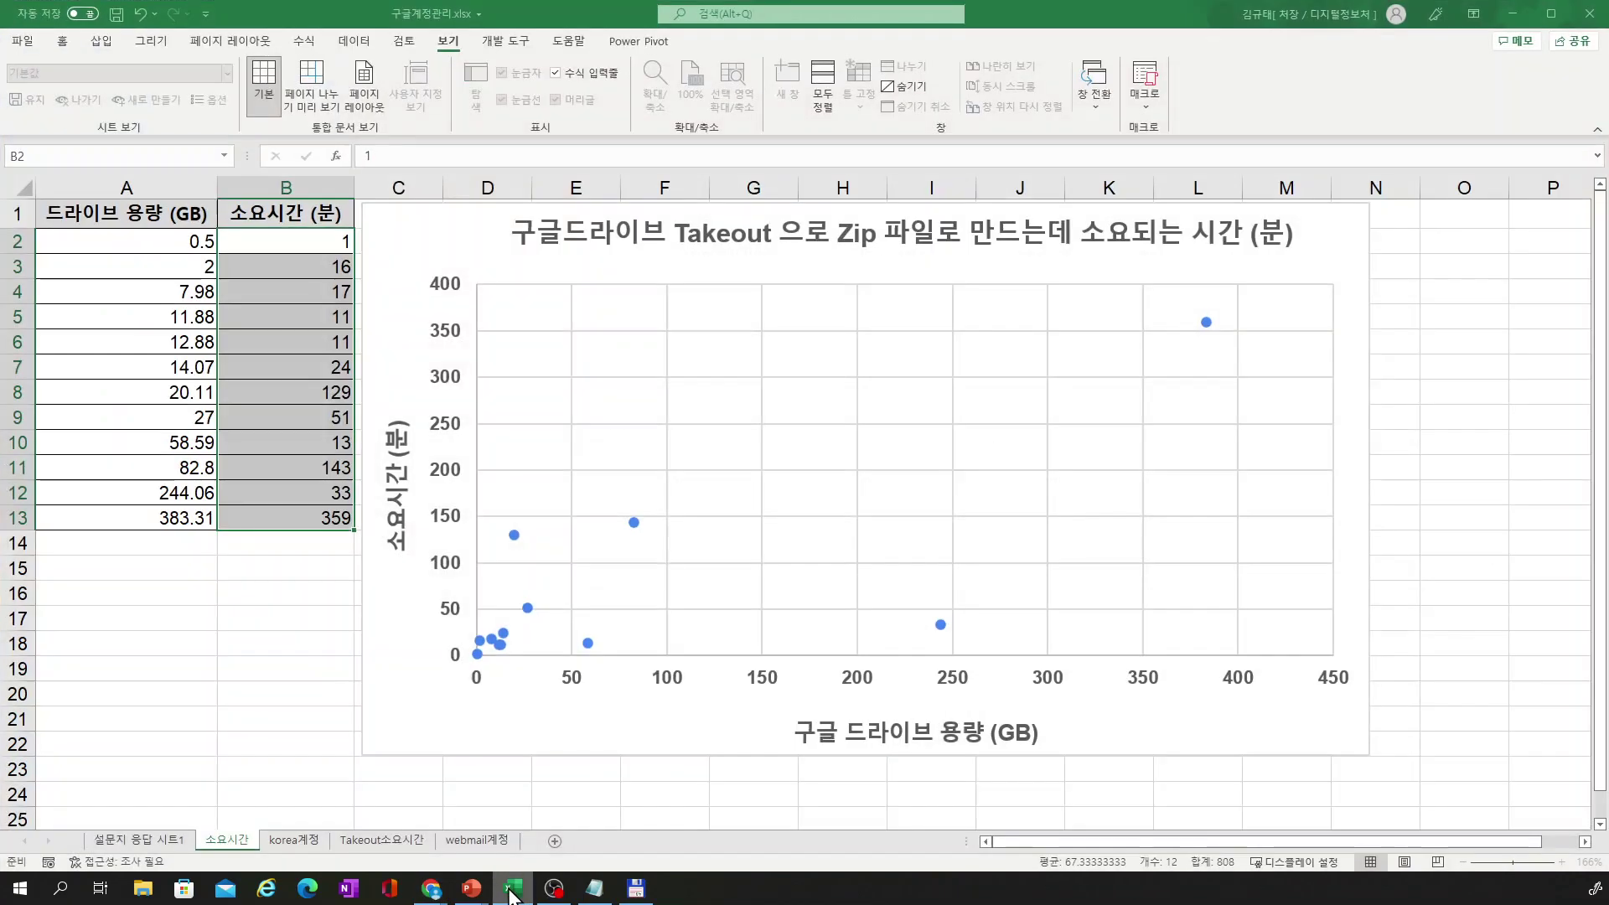
{"action": "left_click", "coordinate": [345, 371]}
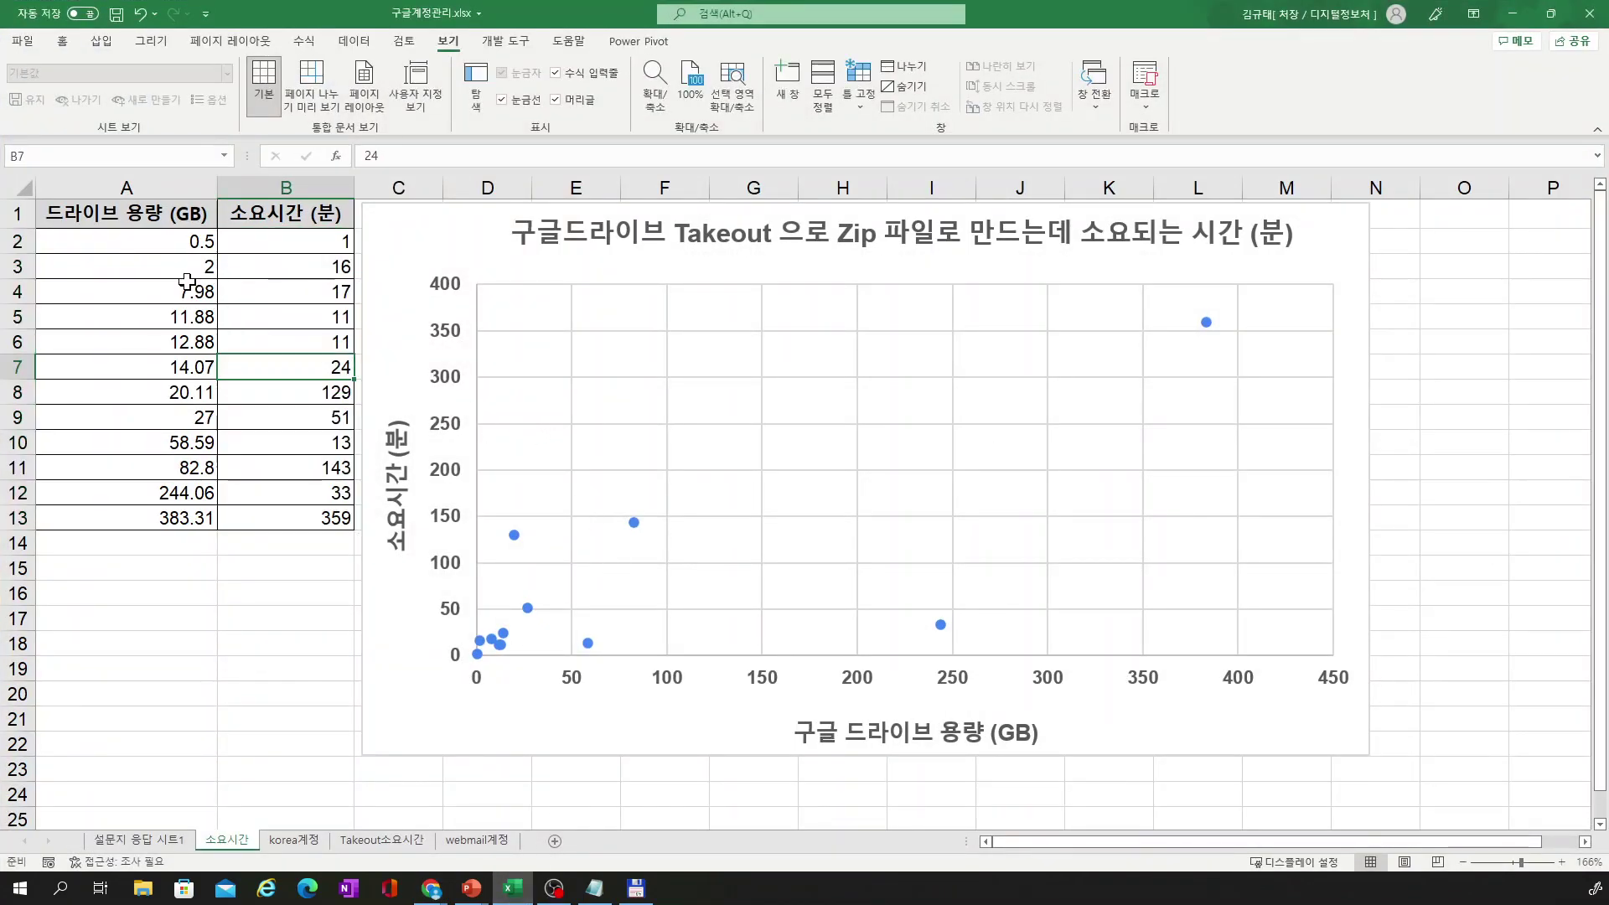
{"action": "left_click_drag", "start_coordinate": [181, 252], "coordinate": [186, 522]}
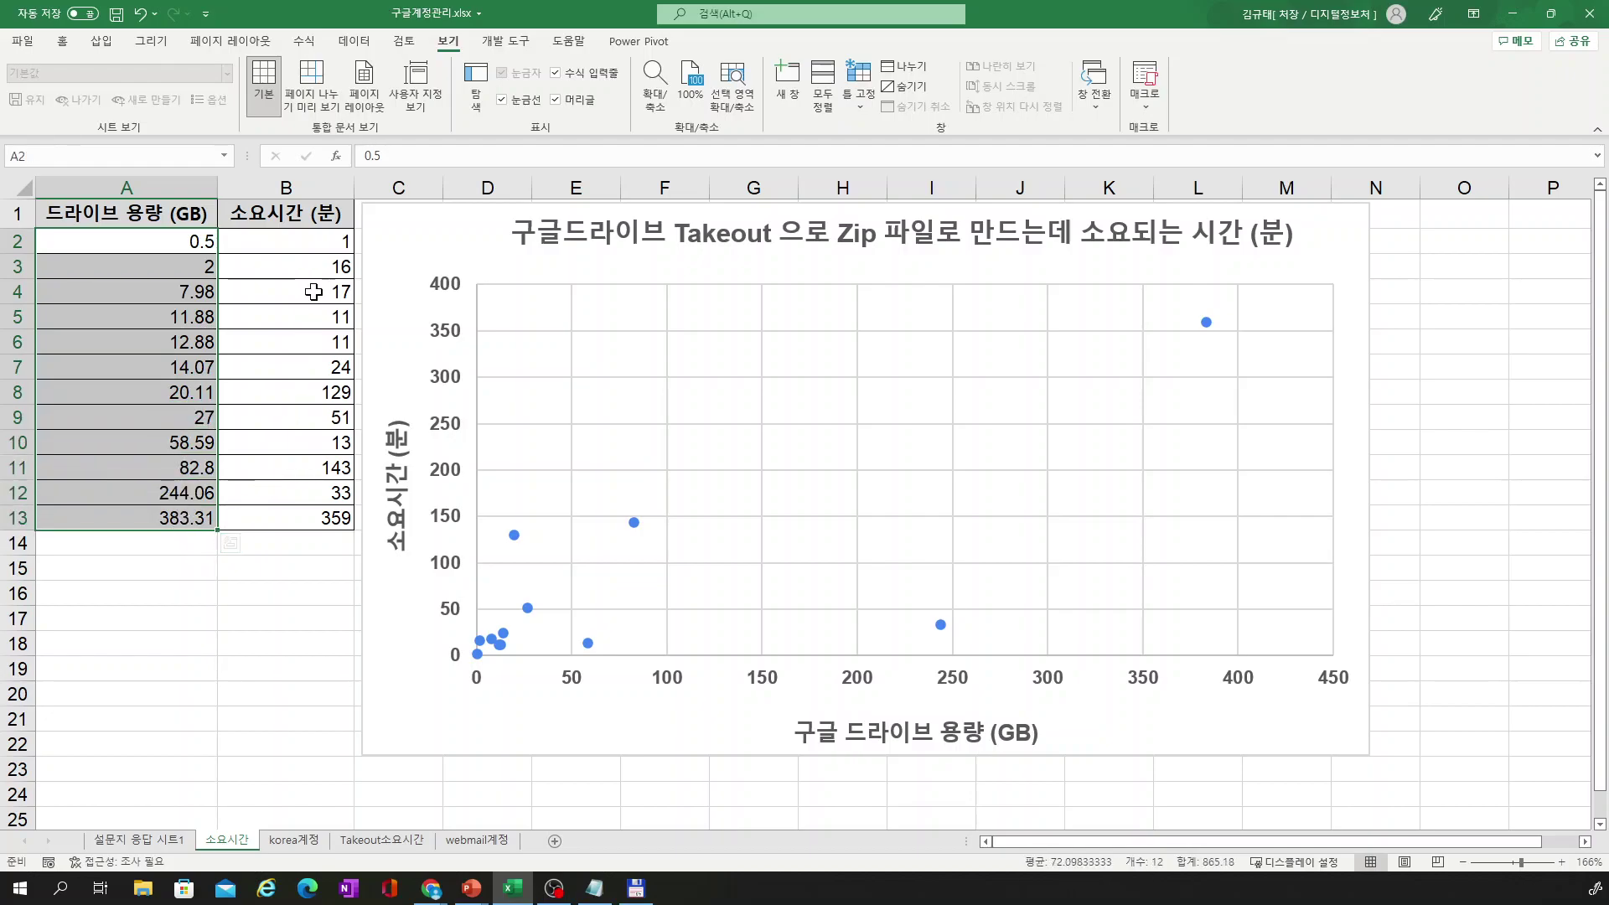
Examine the 소요시간 (분) values in B2:B13, including the largest drive's size and duration in row 13
{"action": "left_click_drag", "start_coordinate": [327, 241], "coordinate": [333, 518]}
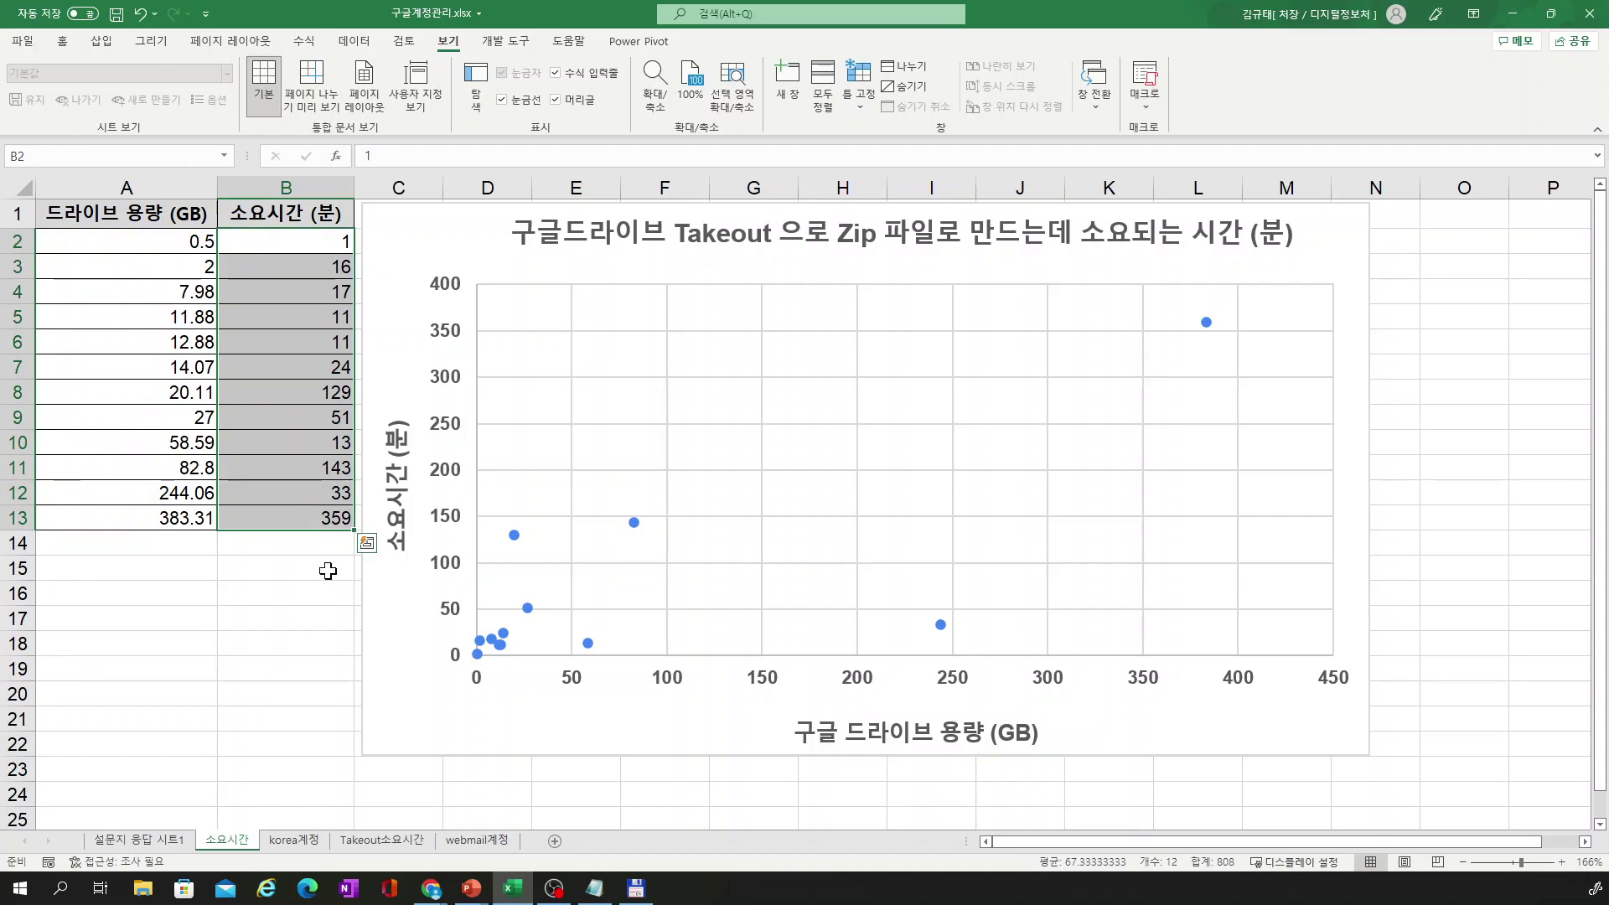
{"action": "left_click", "coordinate": [194, 520]}
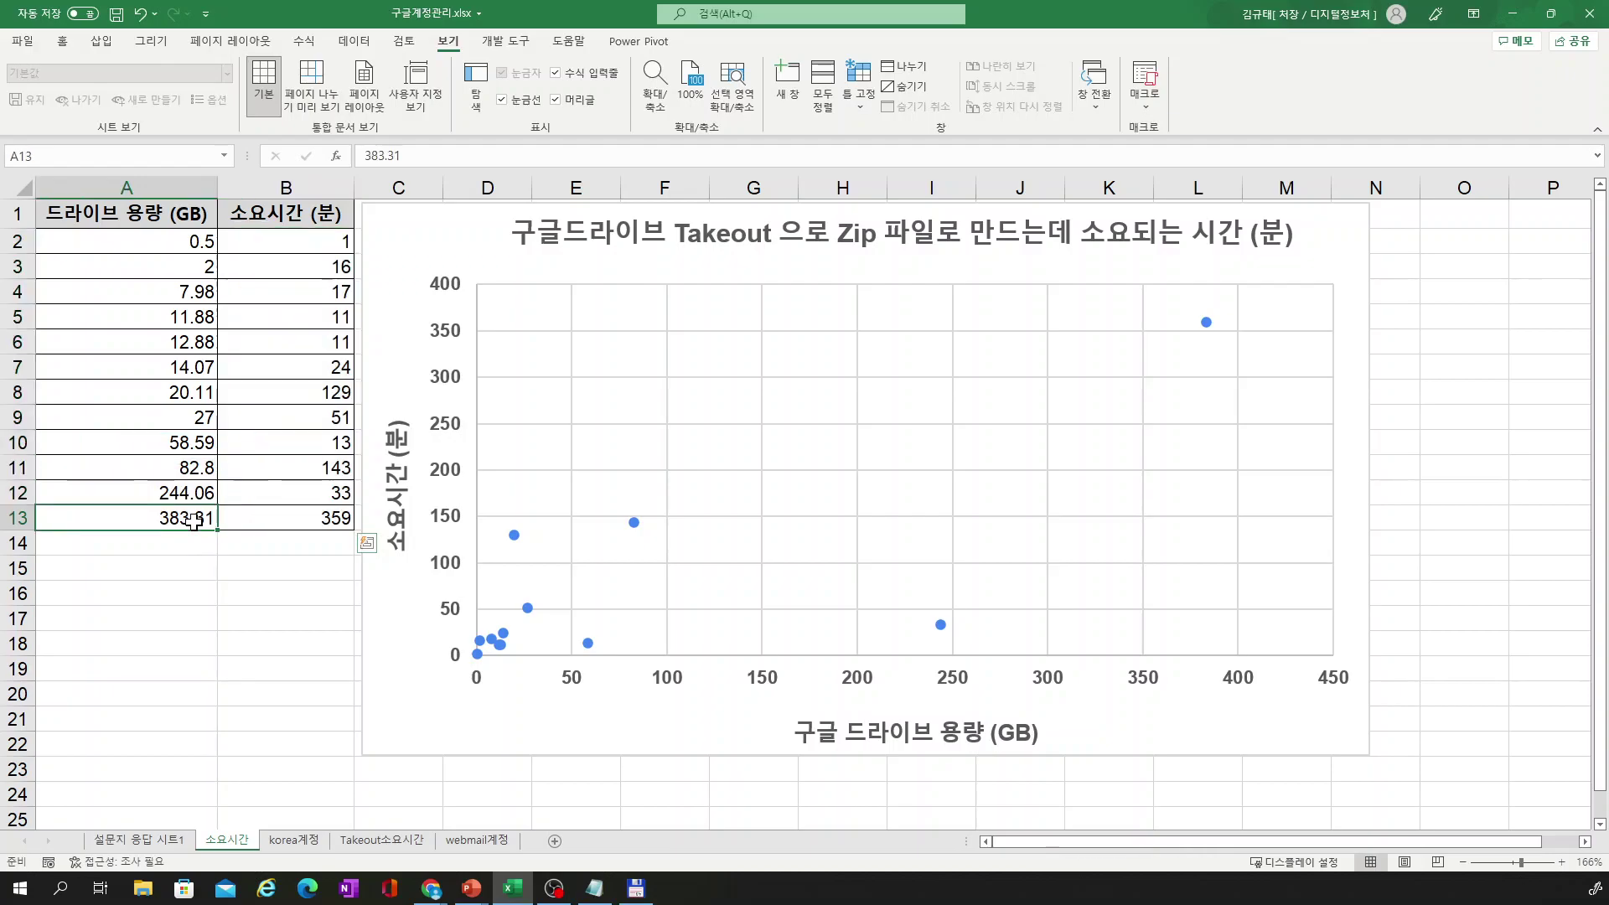
{"action": "left_click", "coordinate": [268, 523]}
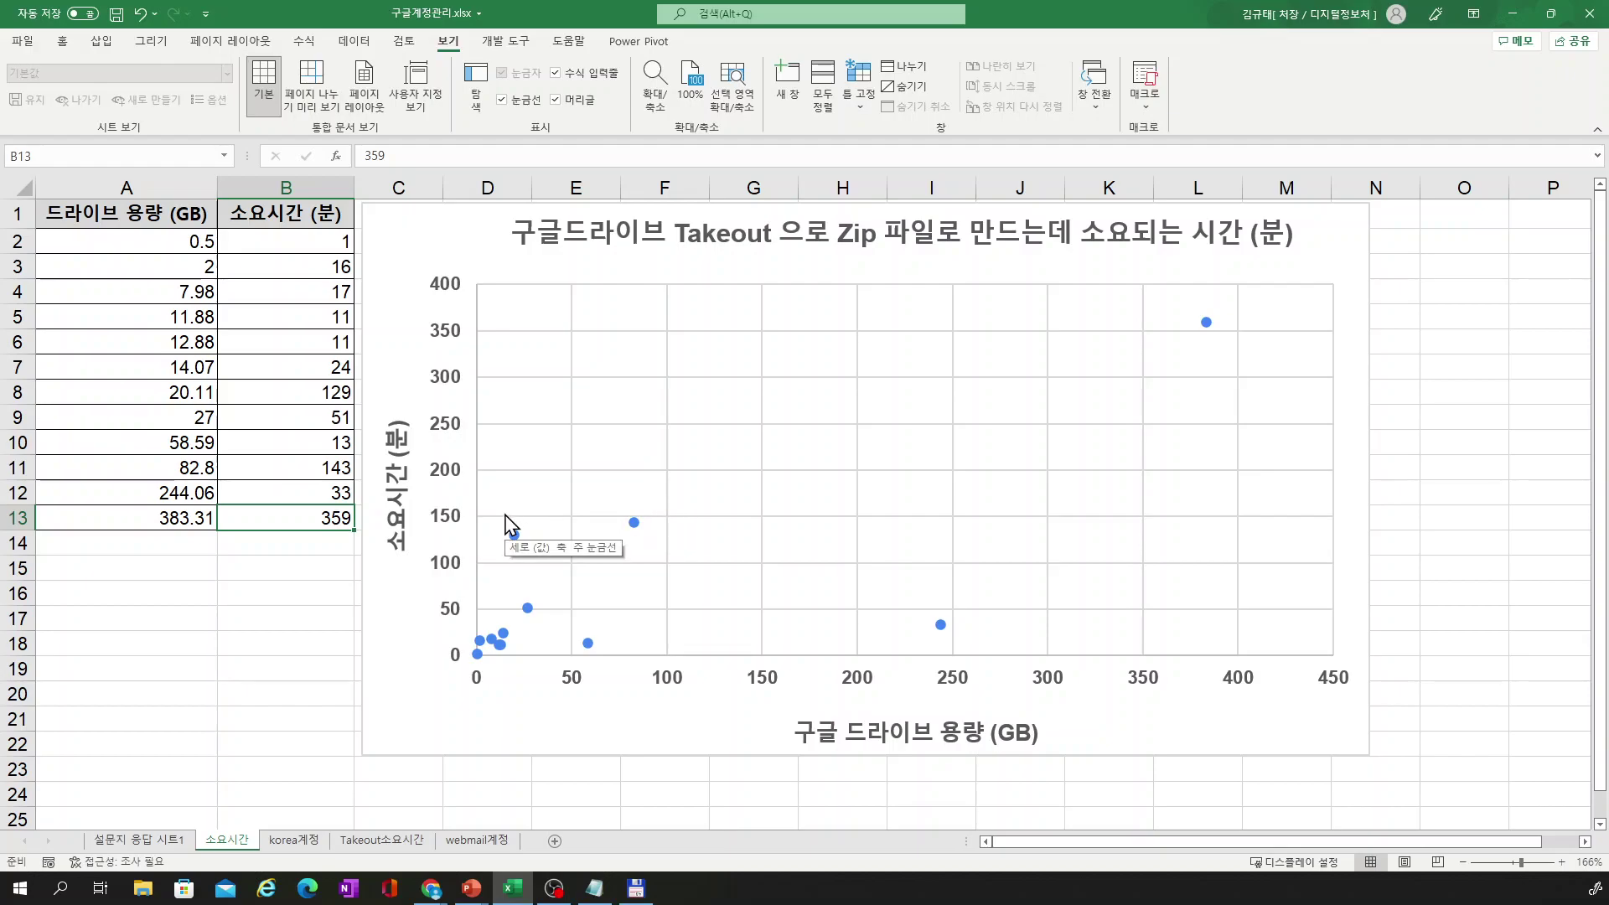
Switch back to Gmail and open the Google 데이터 다운로드 가능 email from Google 테이크아웃
{"action": "left_click", "coordinate": [1513, 13]}
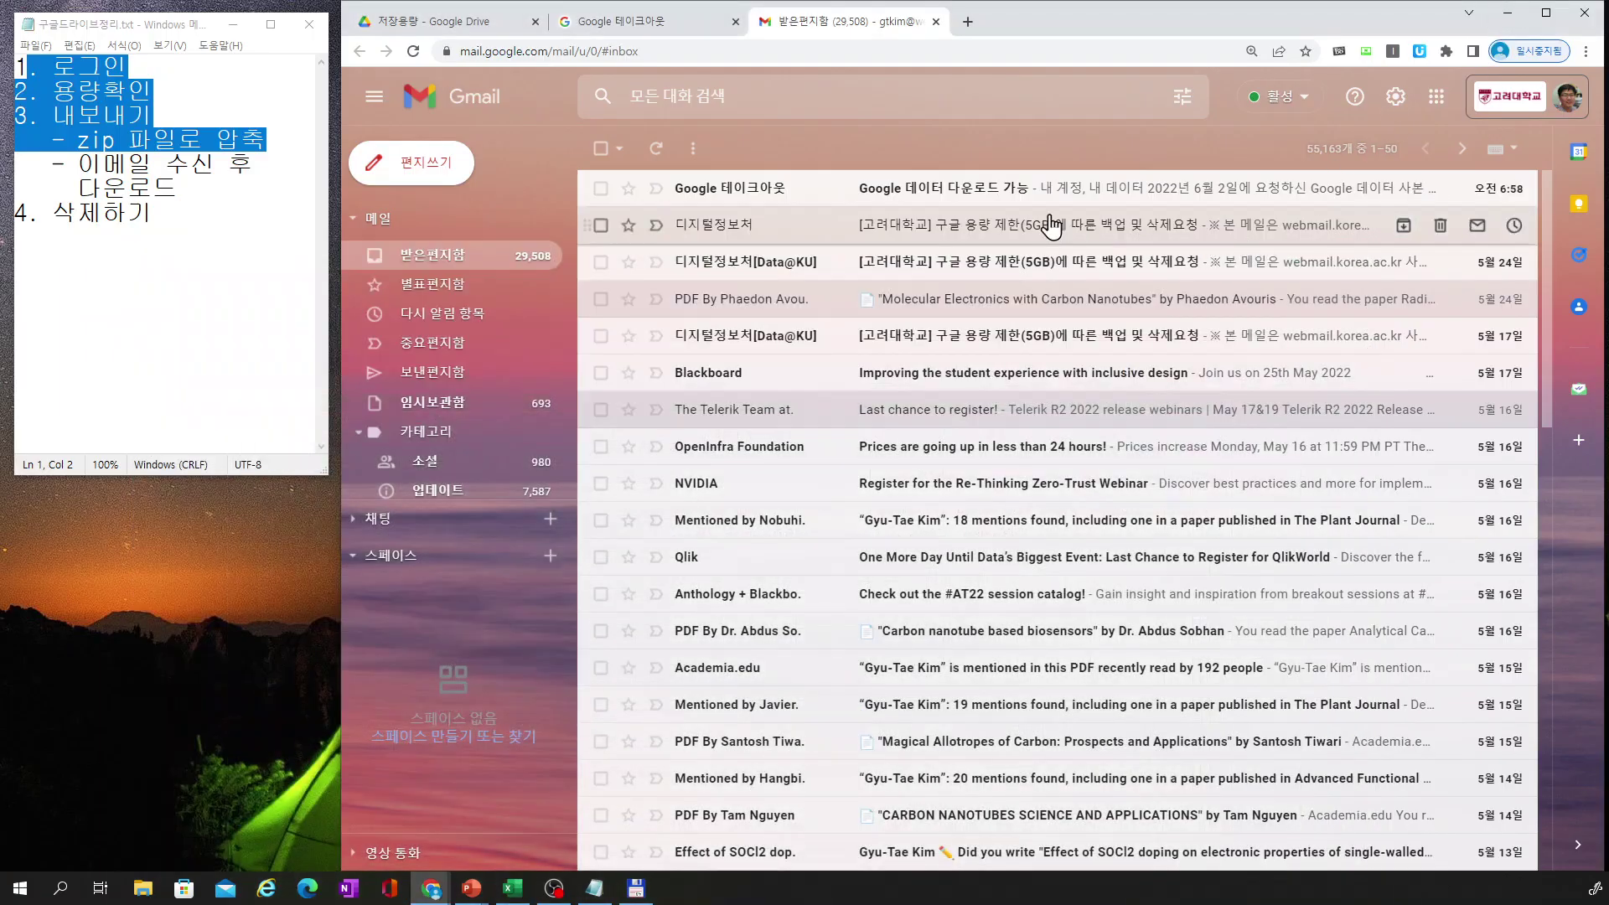
{"action": "left_click", "coordinate": [1045, 201]}
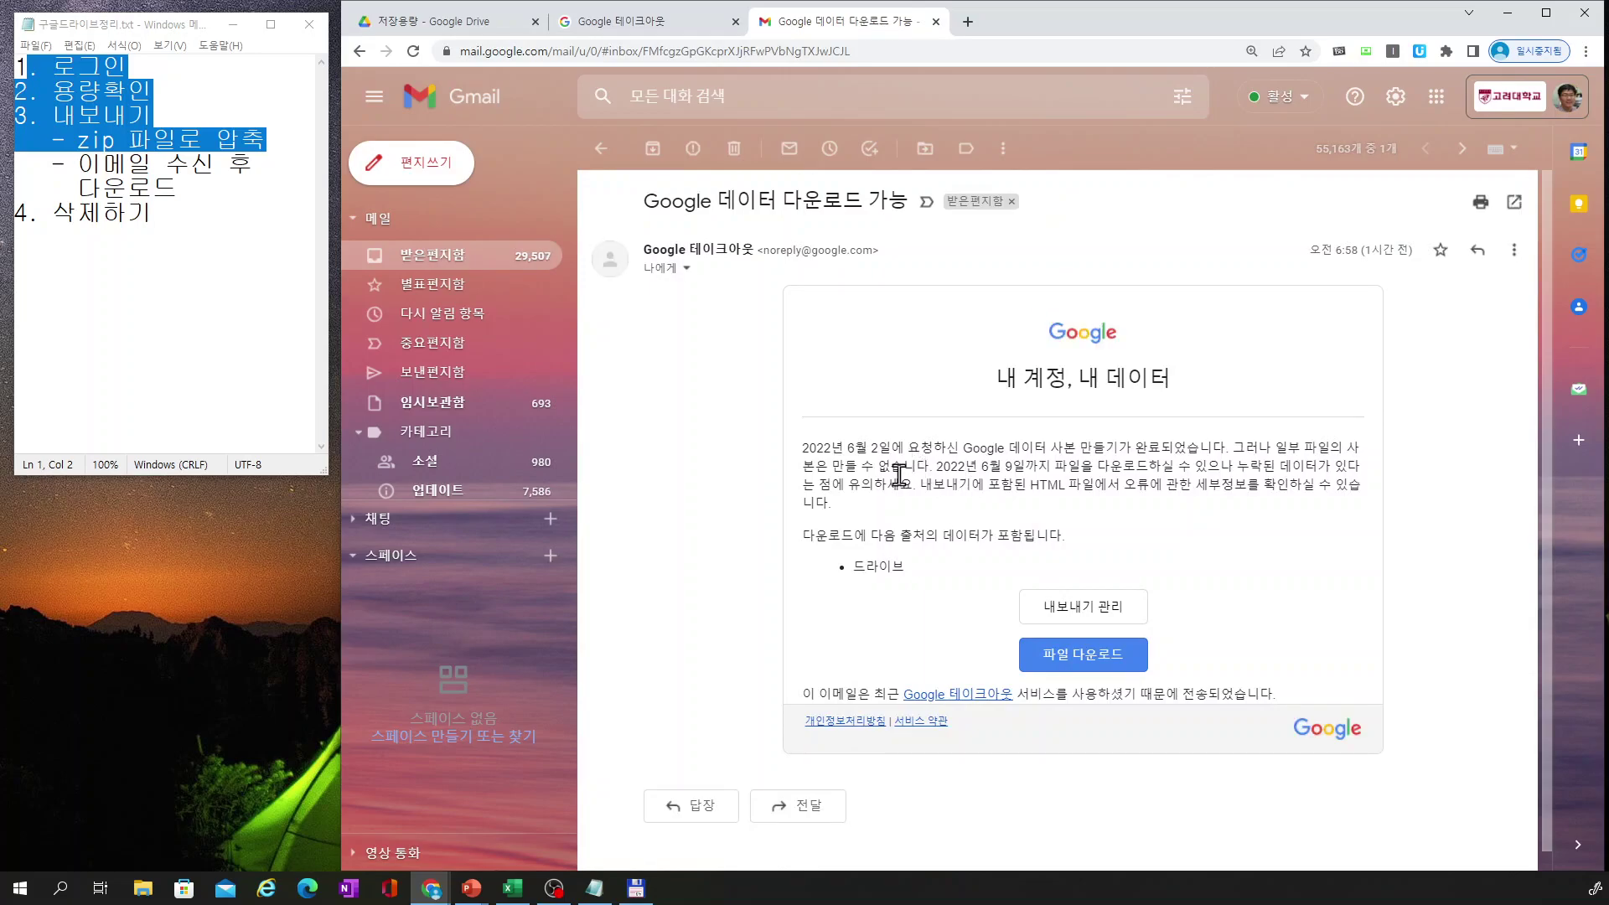
{"action": "scroll", "coordinate": [1416, 448], "scroll_direction": "down", "scroll_amount": 1}
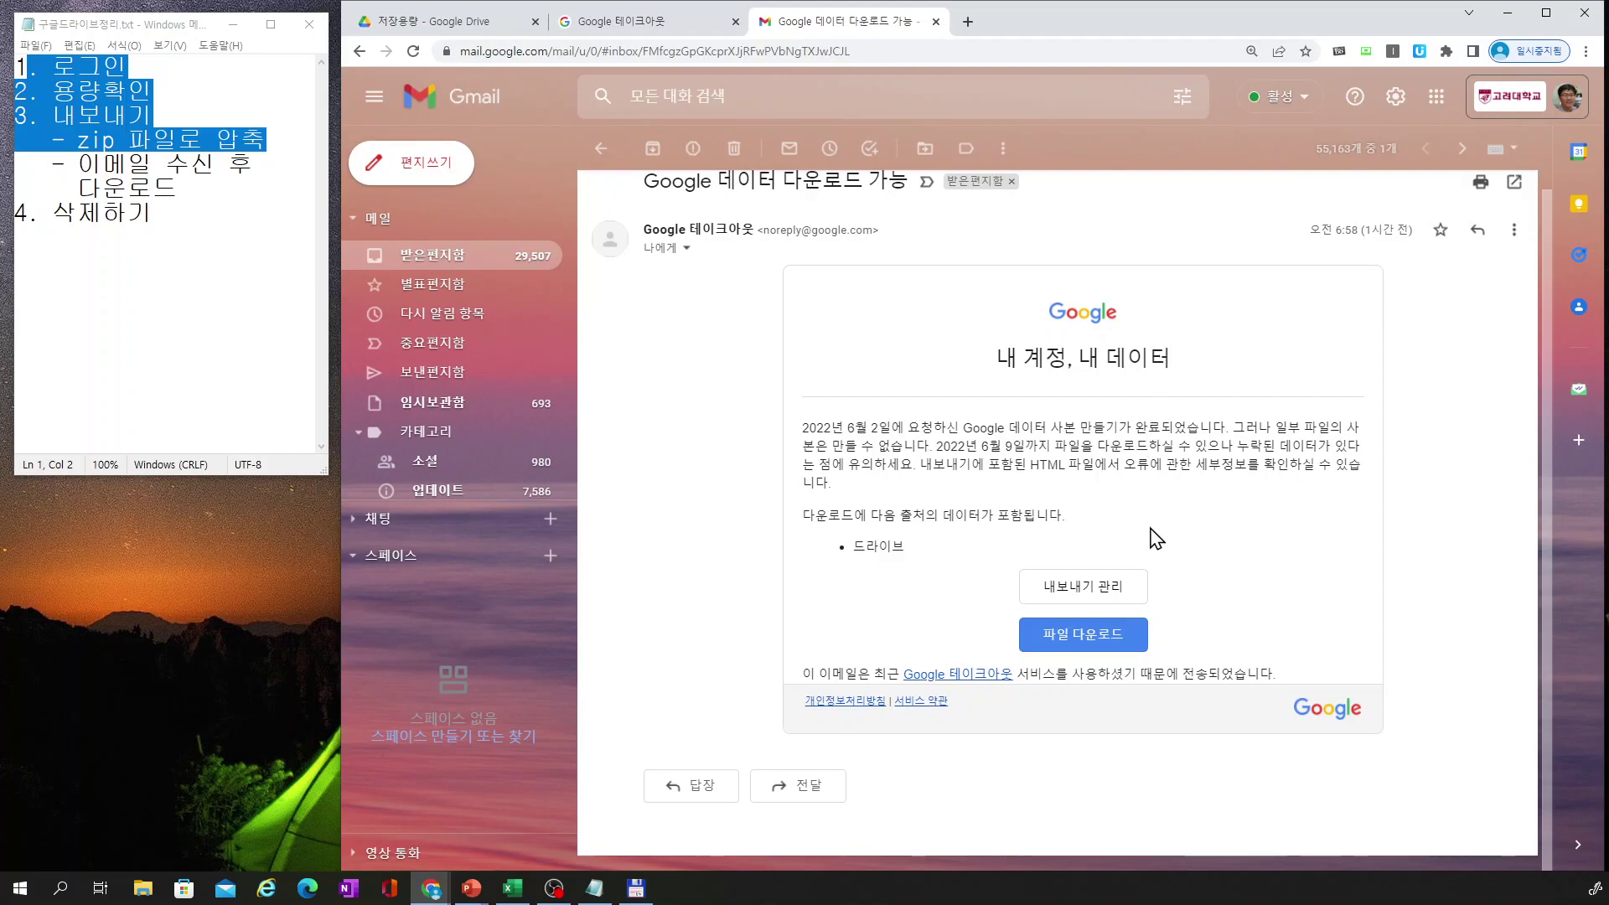
Follow the email's file download link through the account sign-in and download the 10.13GB 드라이브 export created on 2022년 6월 2일
{"action": "left_click", "coordinate": [1088, 639]}
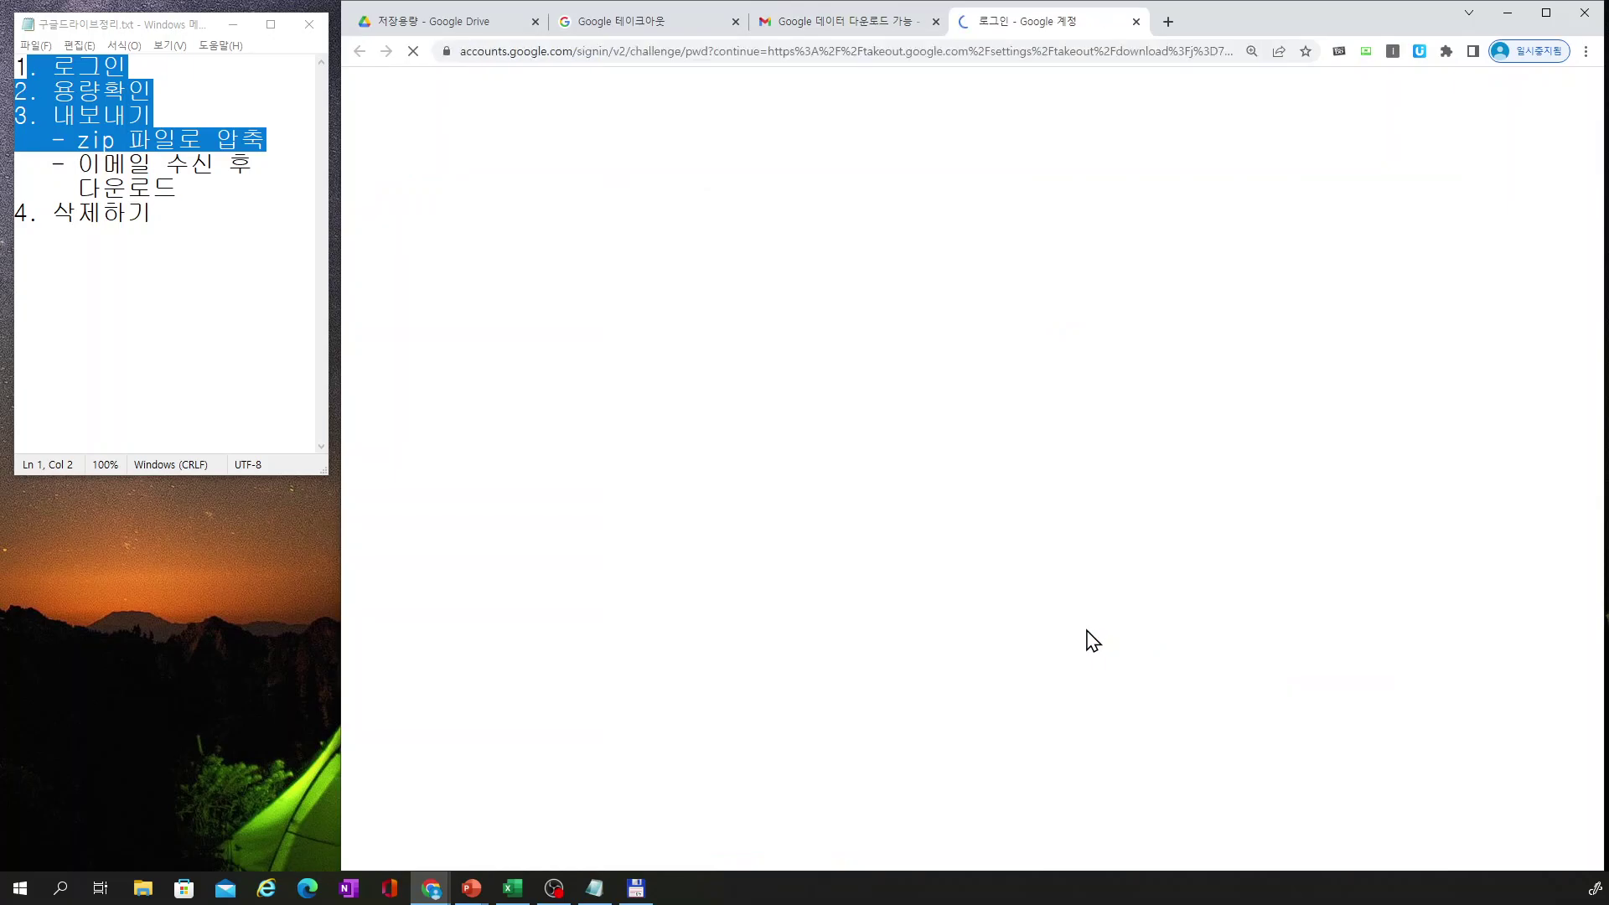
{"action": "left_click", "coordinate": [1101, 592]}
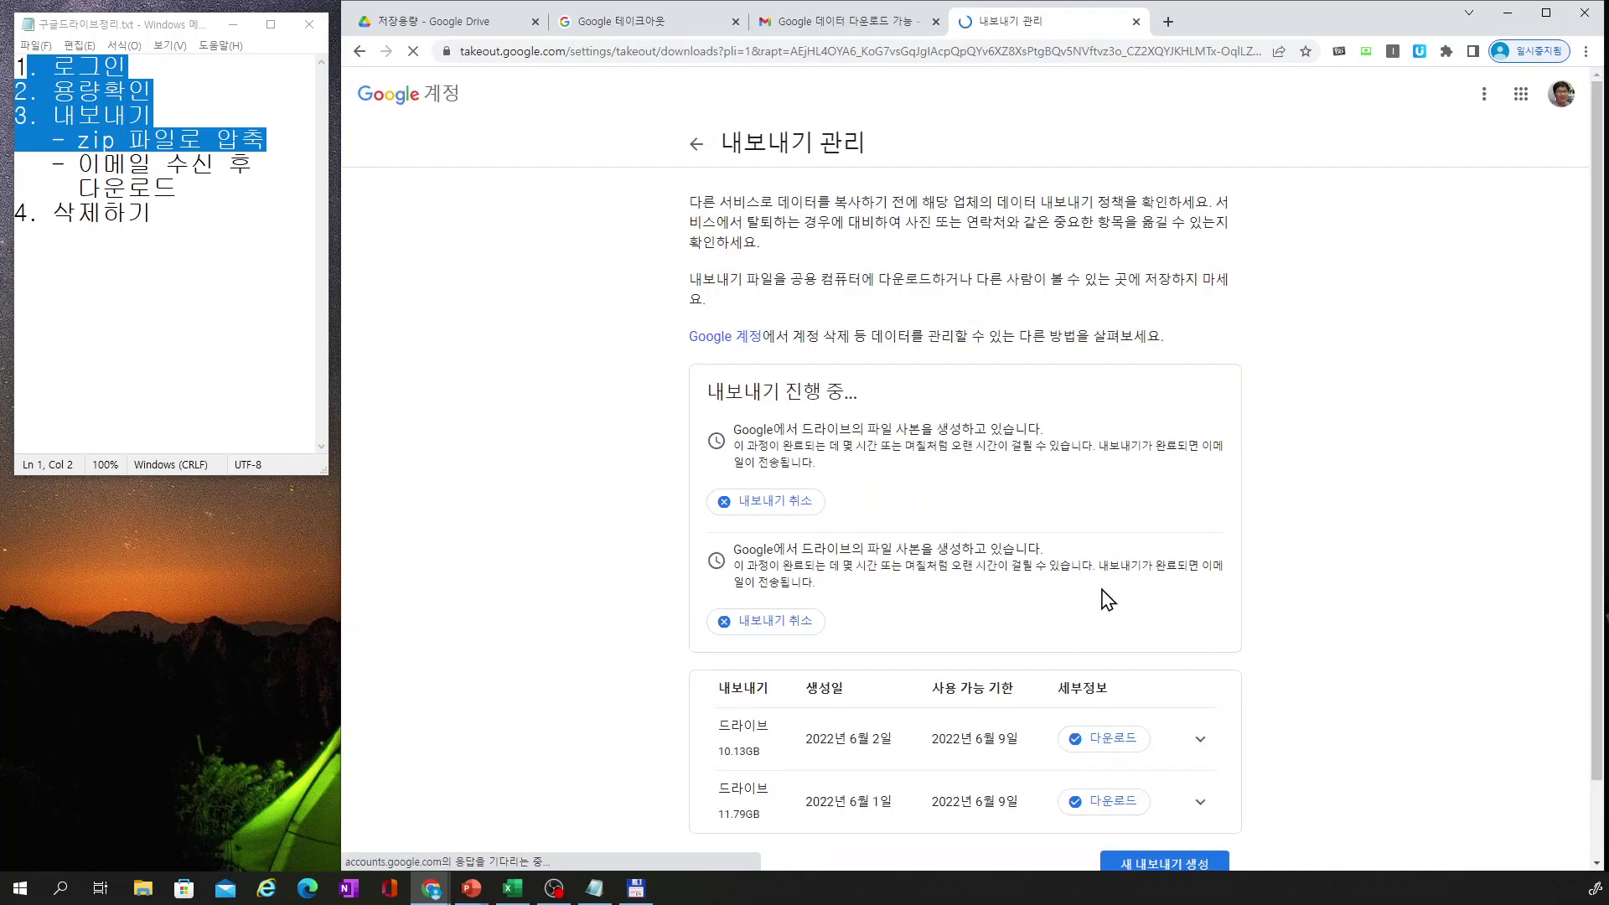
{"action": "scroll", "coordinate": [1190, 591], "scroll_direction": "down", "scroll_amount": 1}
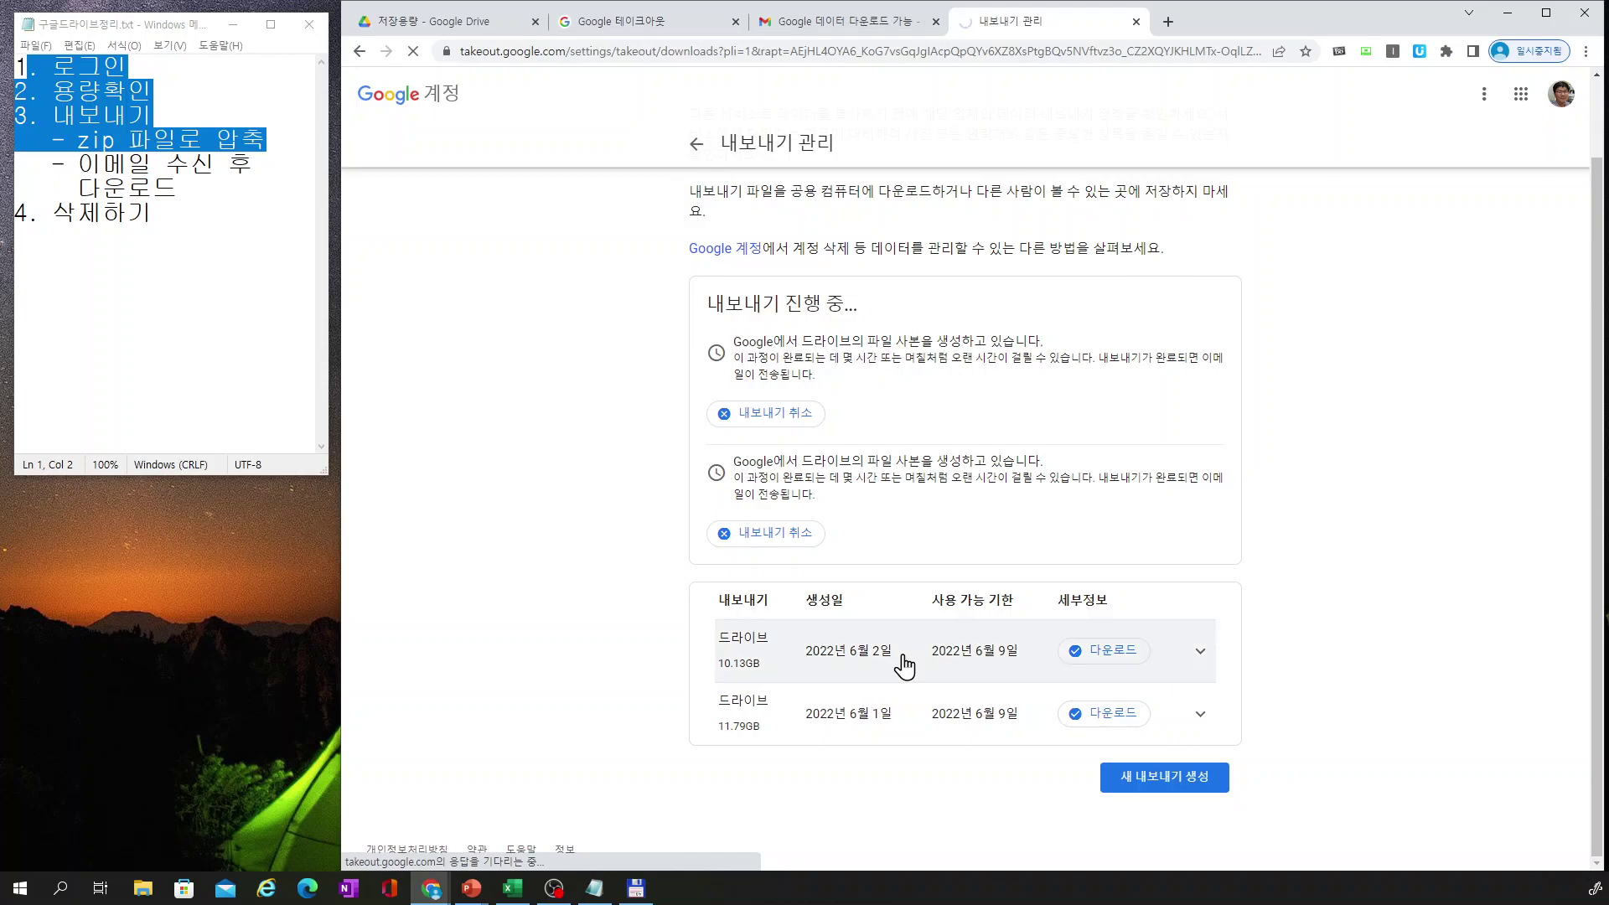
{"action": "left_click", "coordinate": [1112, 651]}
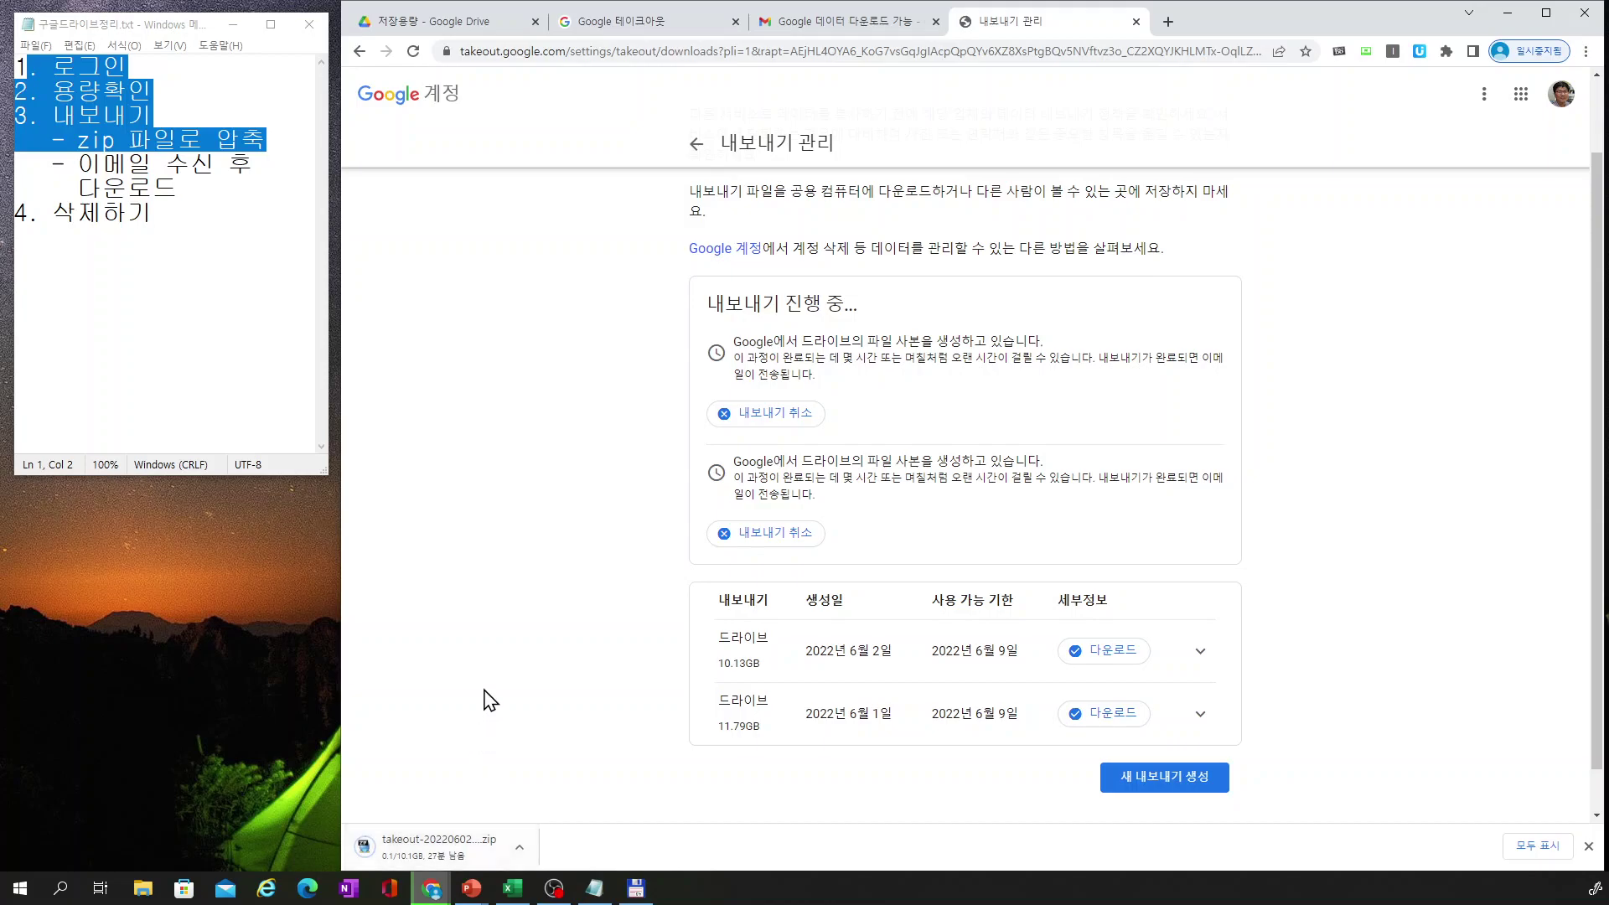
Clear the highlight in the checklist notes and open 내 드라이브 in Google Drive
{"action": "left_click", "coordinate": [125, 139]}
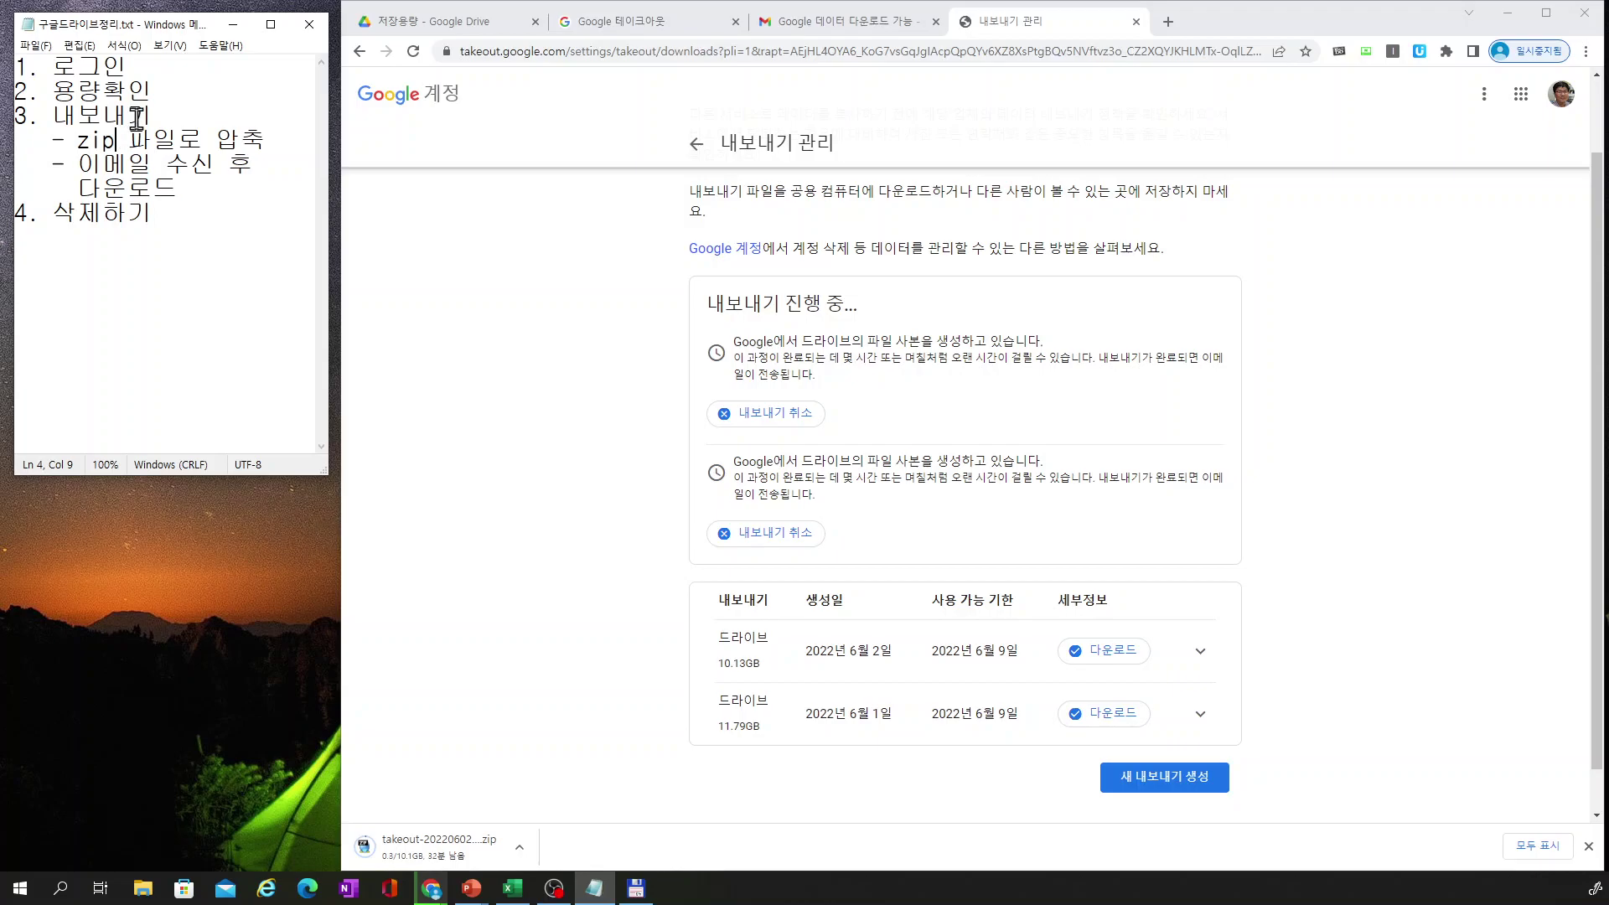
{"action": "left_click", "coordinate": [436, 26]}
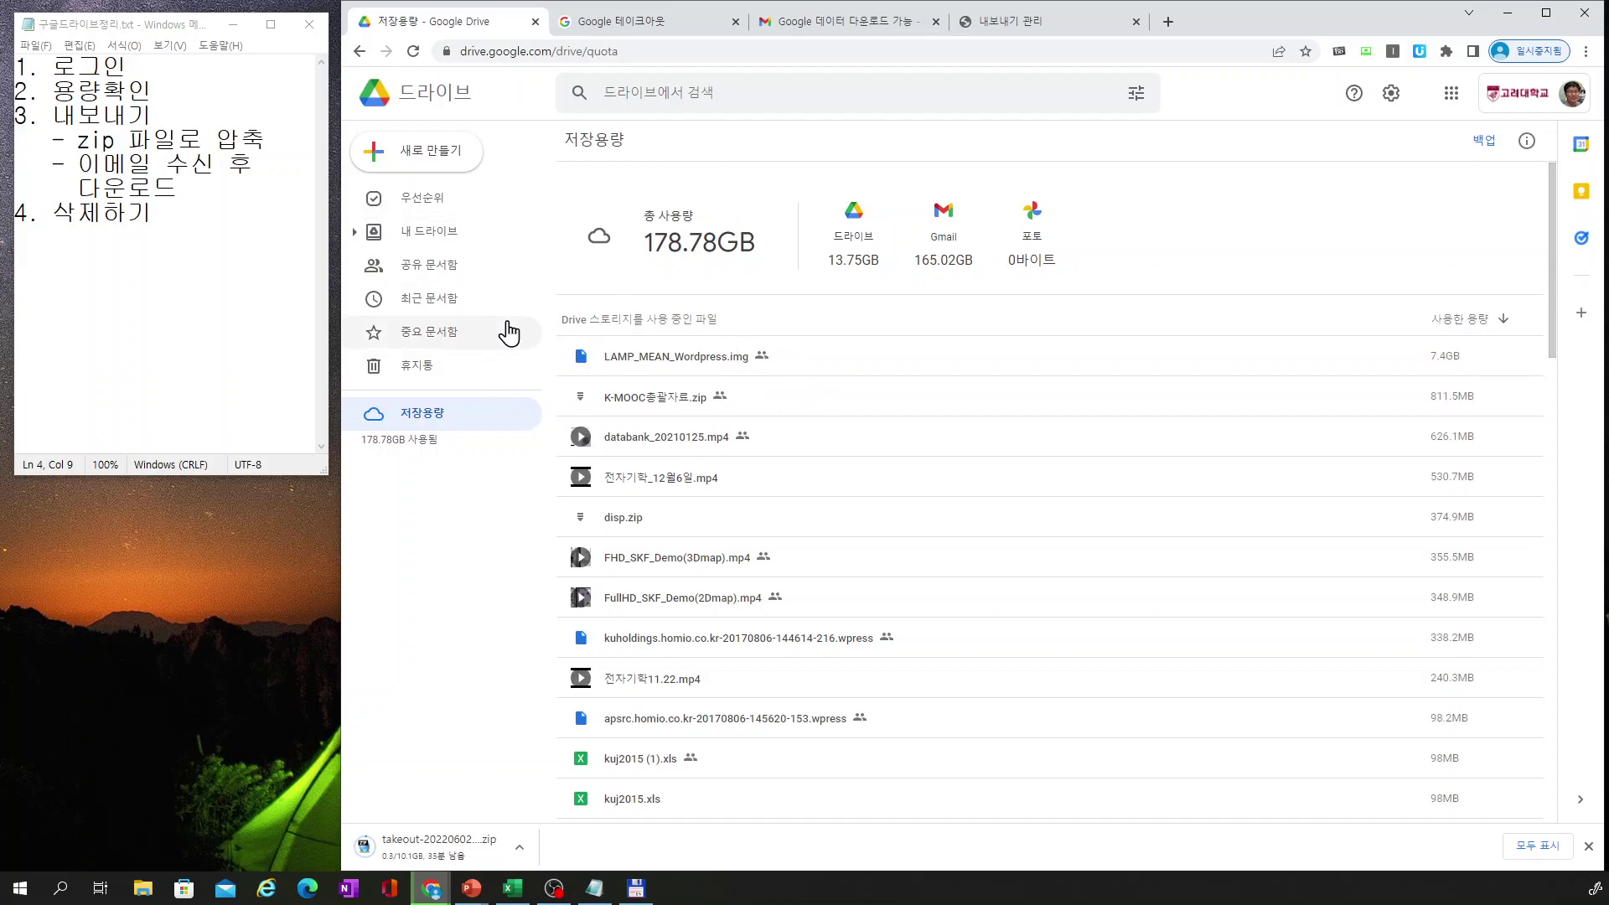
{"action": "left_click", "coordinate": [433, 234]}
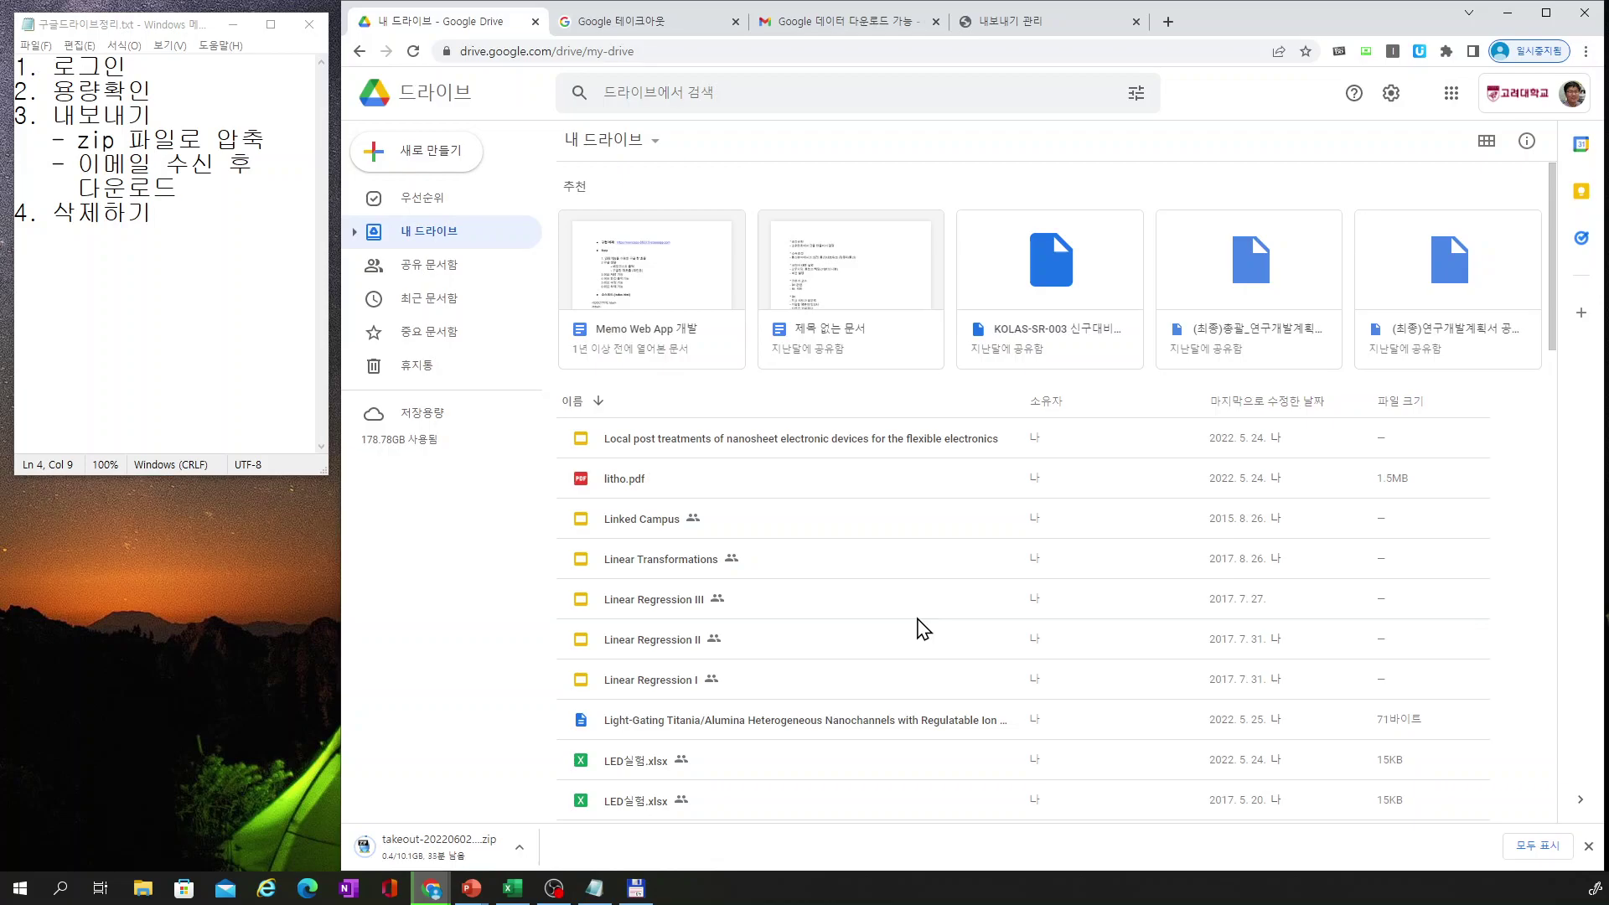
Select all the loaded files in 내 드라이브 and delete them
{"action": "left_click", "coordinate": [751, 439]}
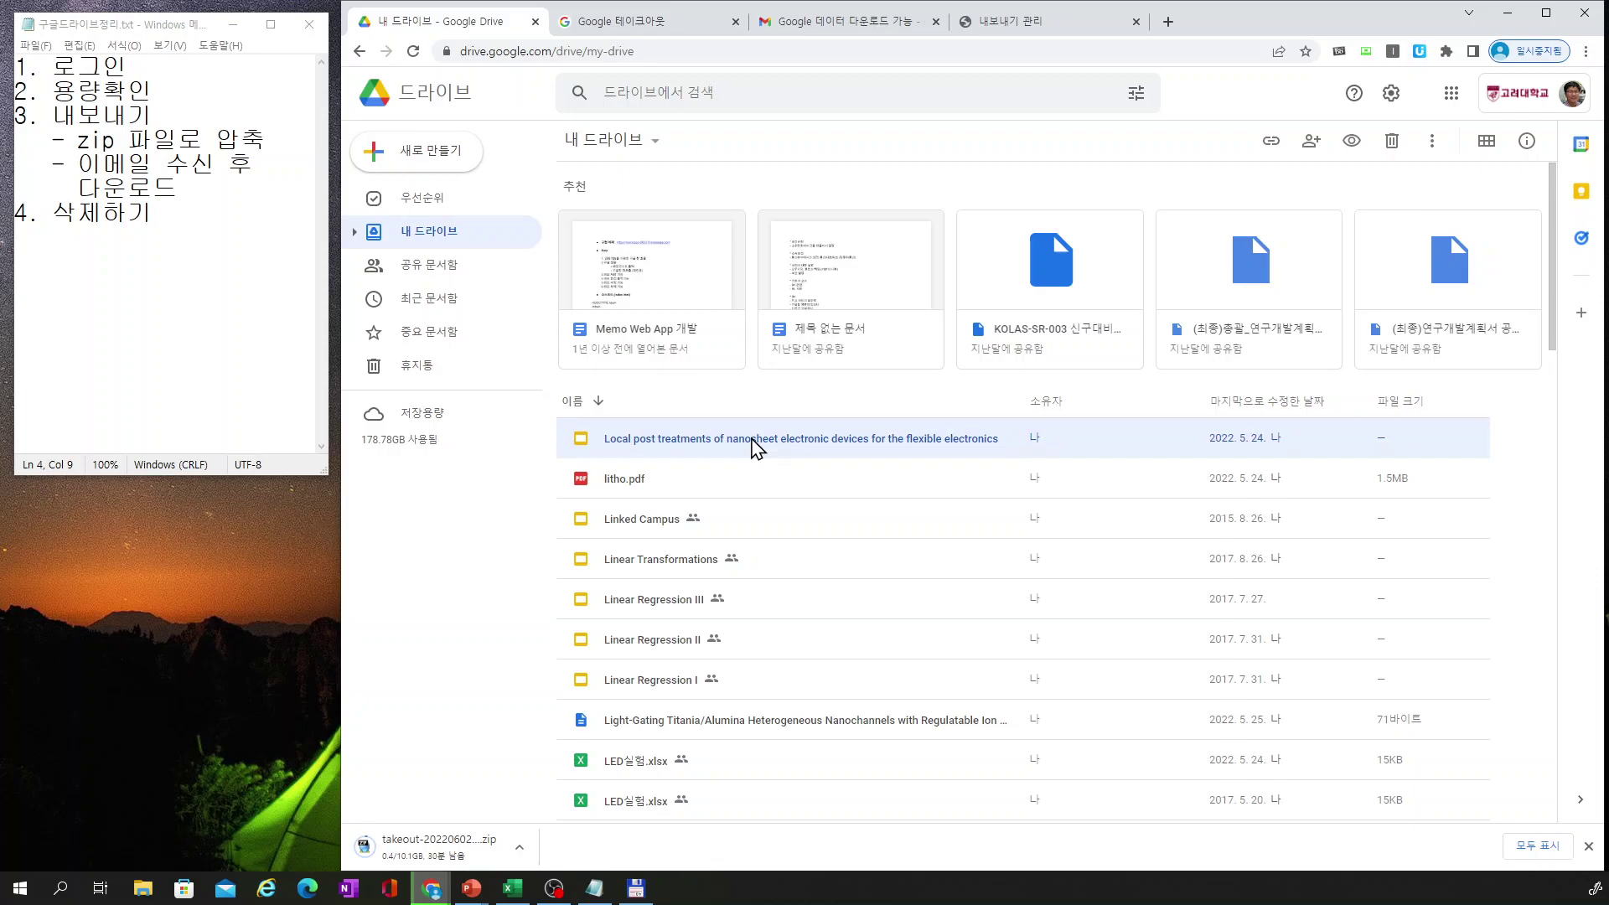
{"action": "left_click", "coordinate": [751, 439]}
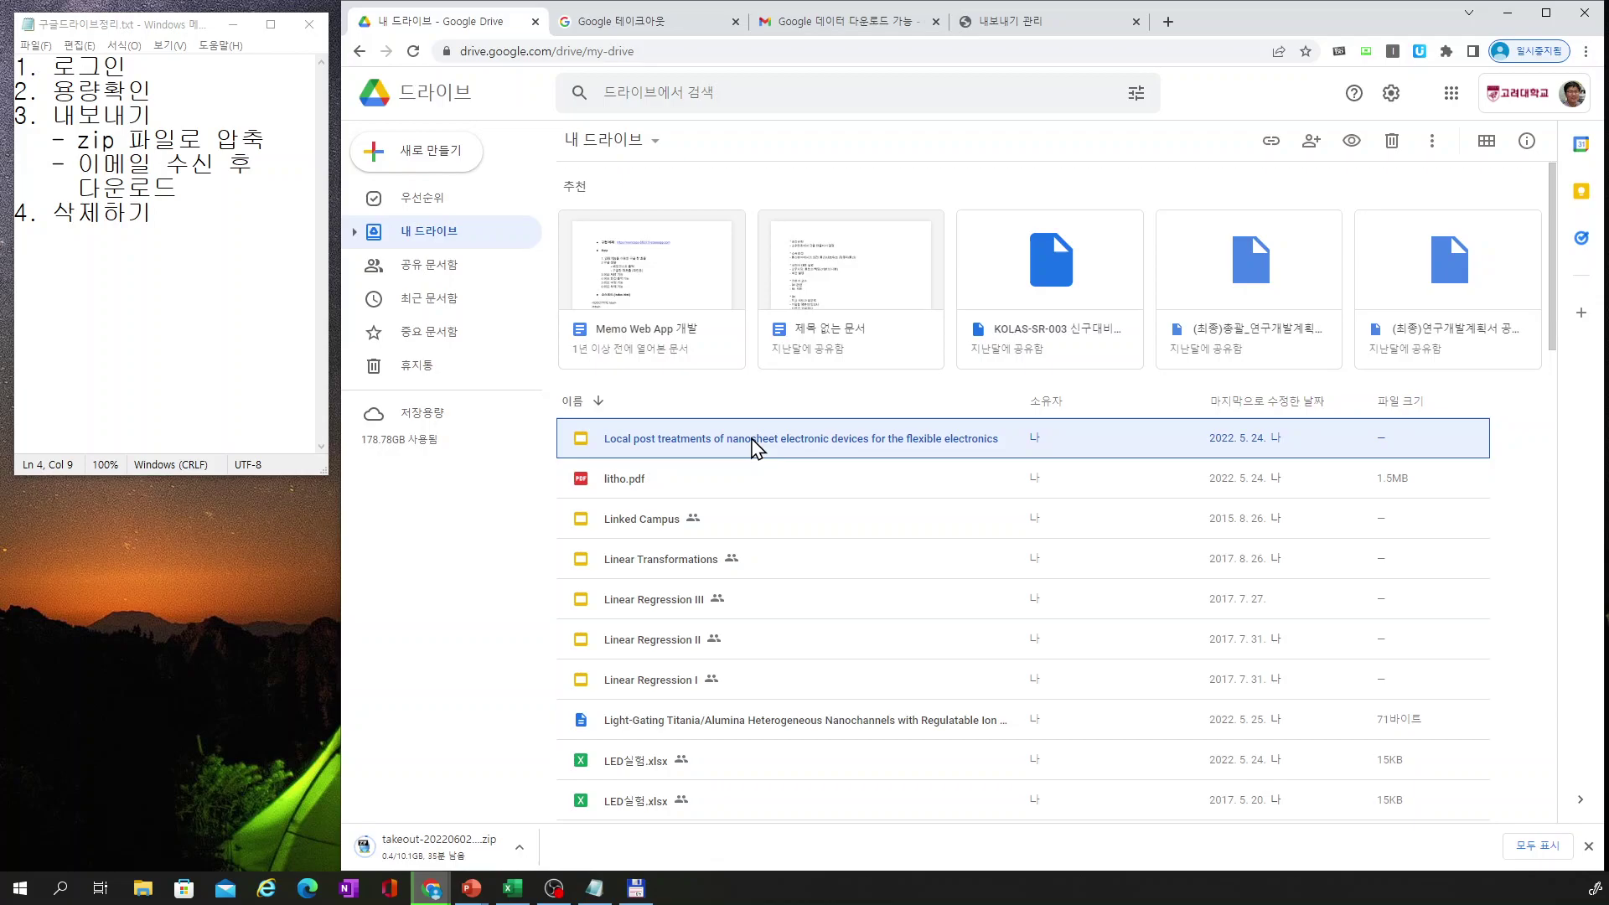
{"action": "key", "text": "ctrl+a"}
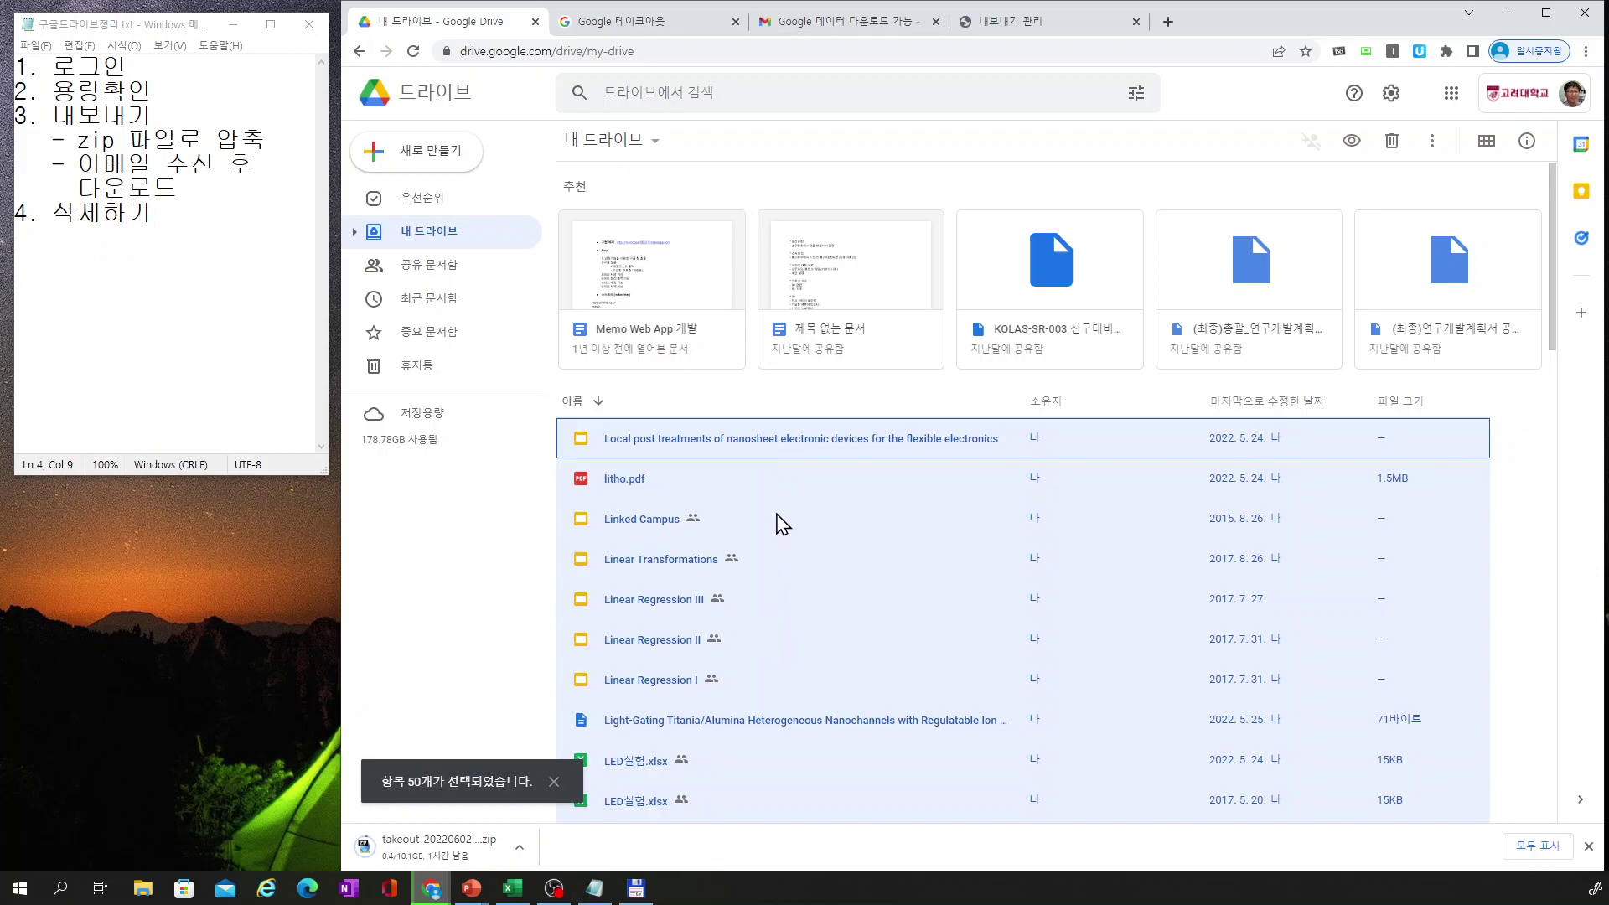
{"action": "right_click", "coordinate": [744, 486]}
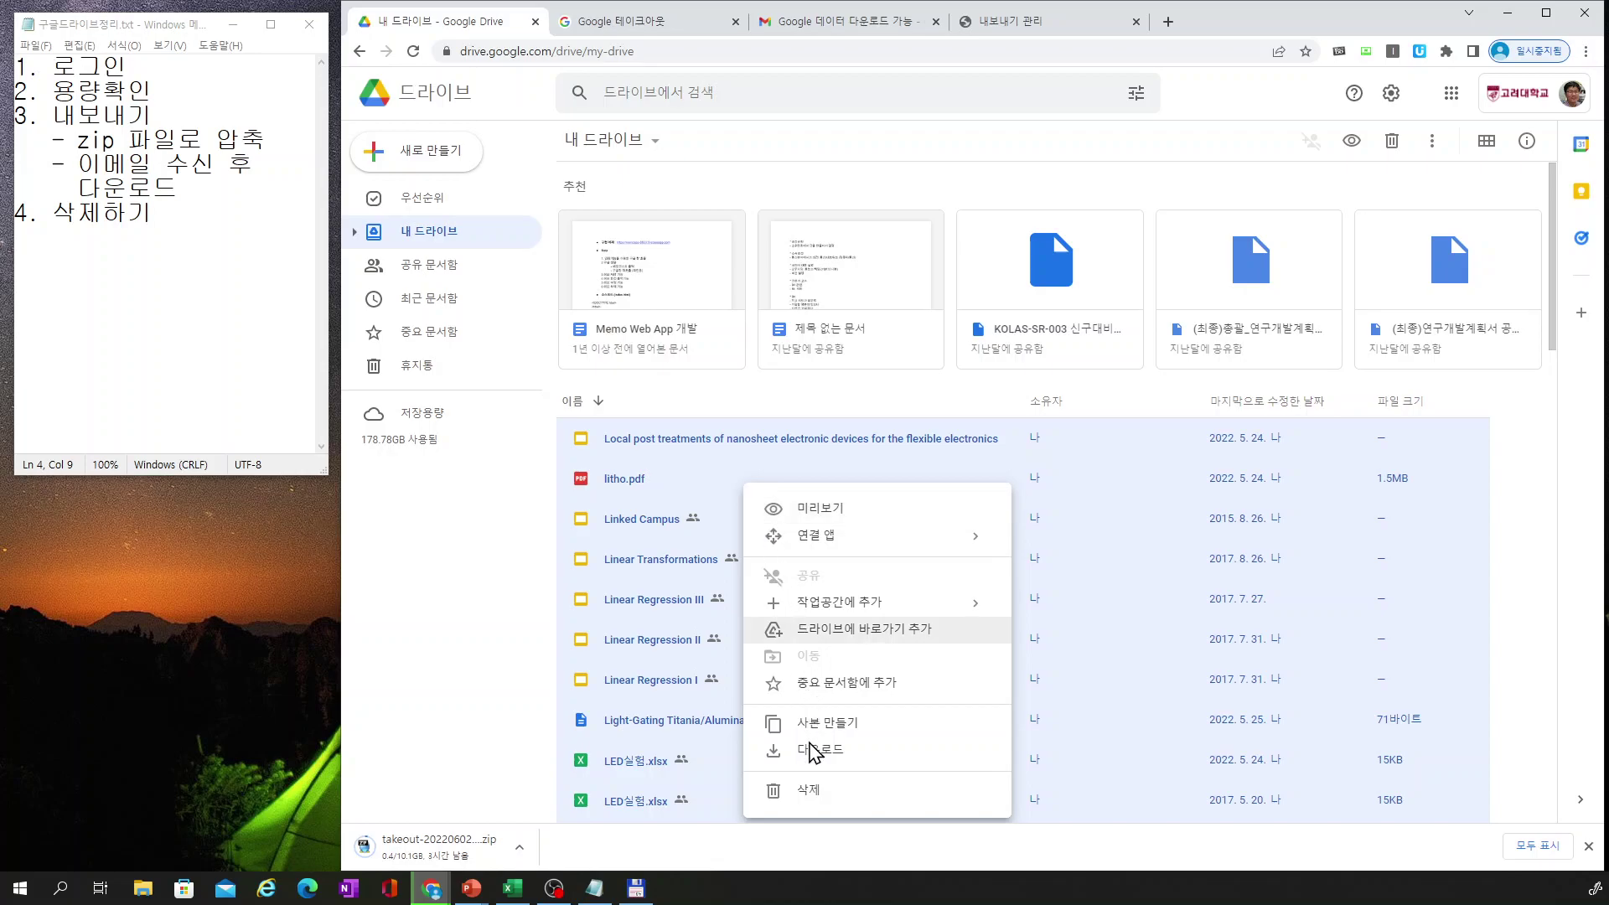
{"action": "left_click", "coordinate": [810, 791]}
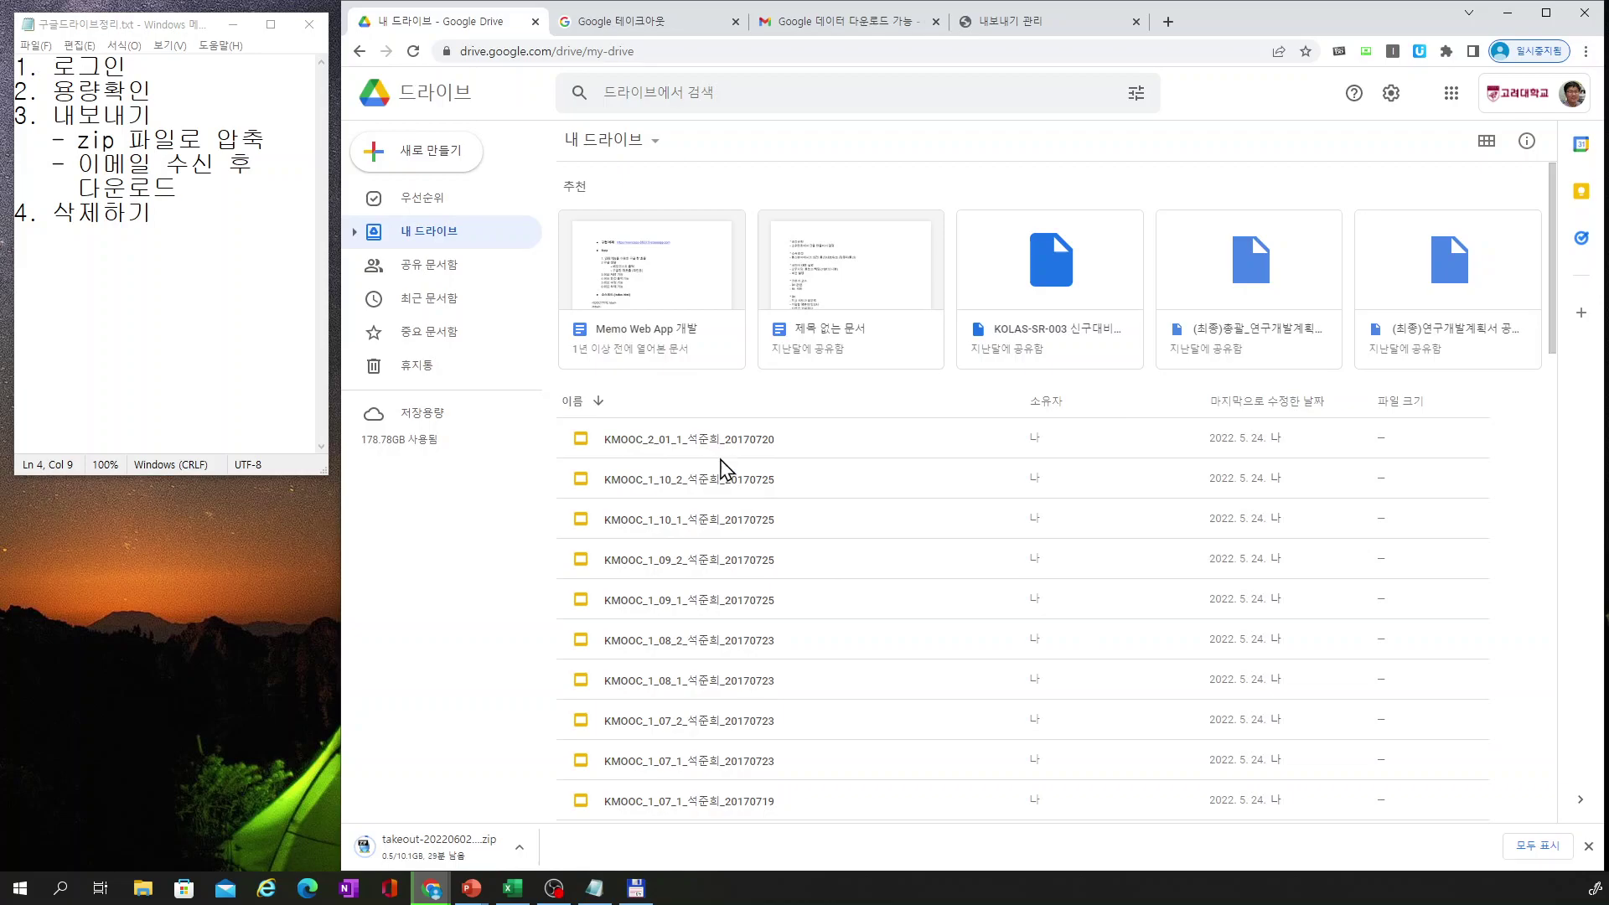
Select and delete all of the next loaded batch, beginning with the KMOOC files, and choose to wait for the unresponsive page
{"action": "left_click", "coordinate": [719, 454]}
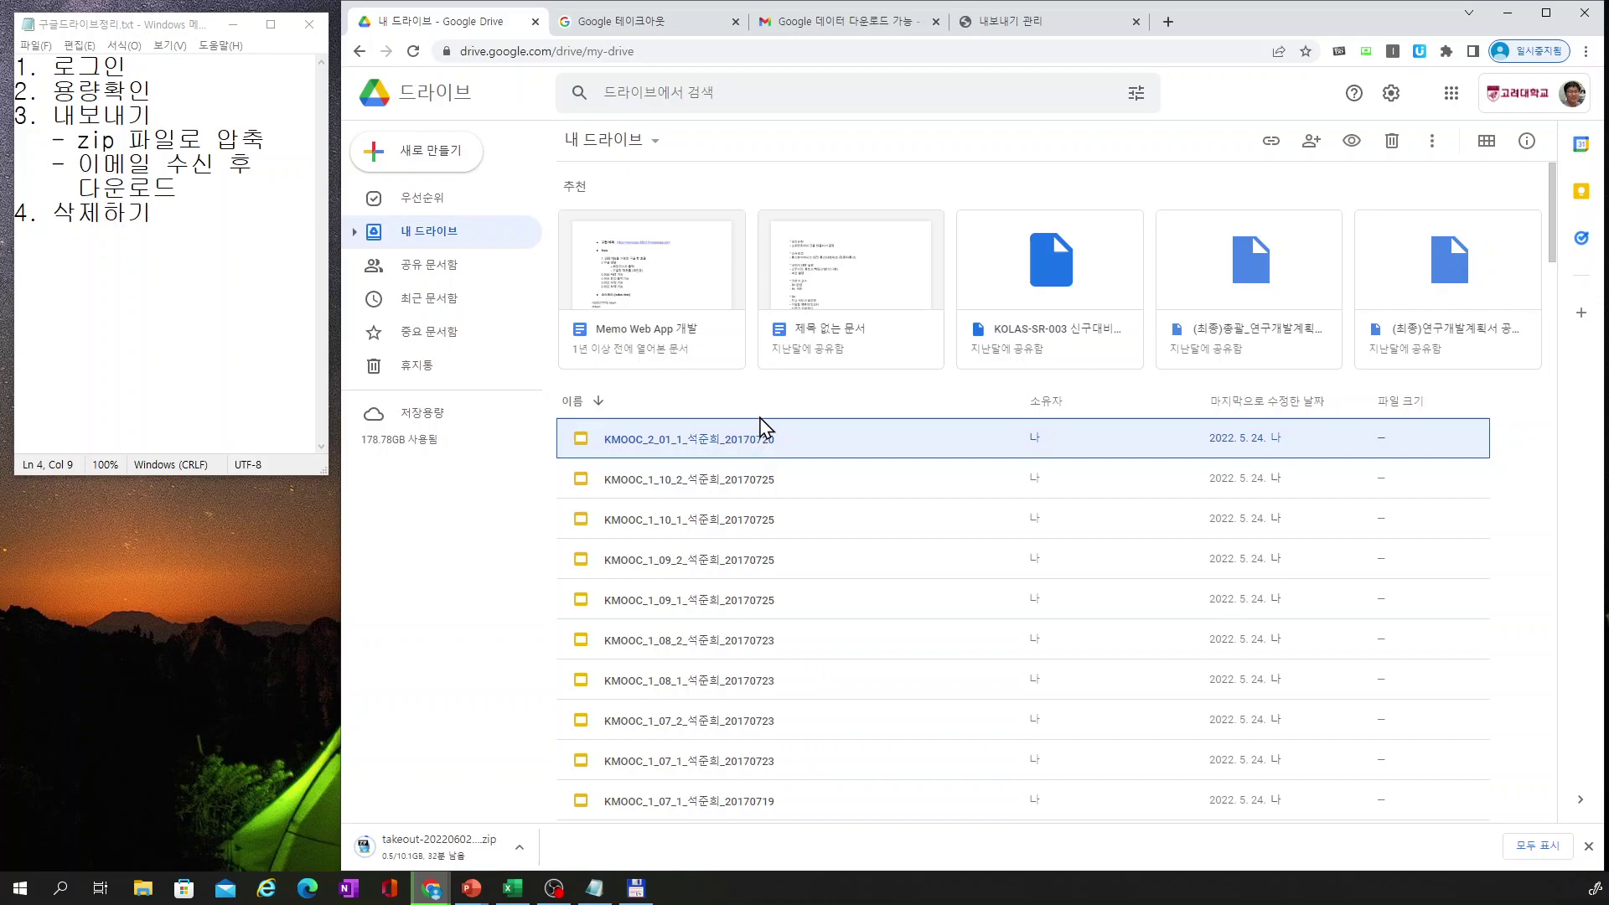
{"action": "key", "text": "ctrl+a"}
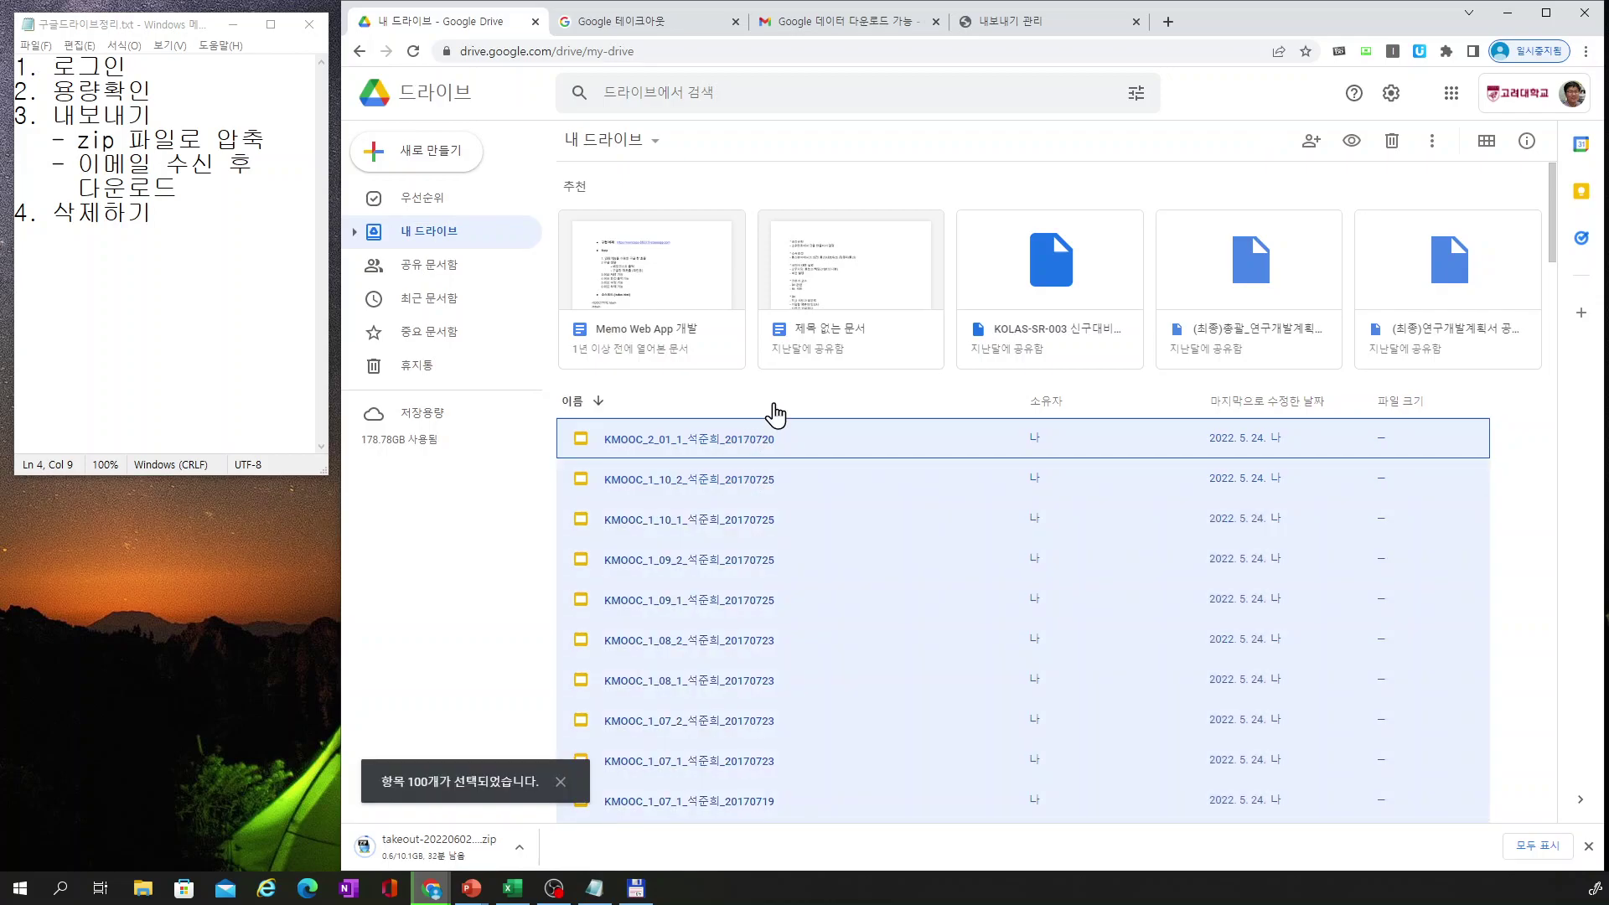
{"action": "right_click", "coordinate": [781, 436]}
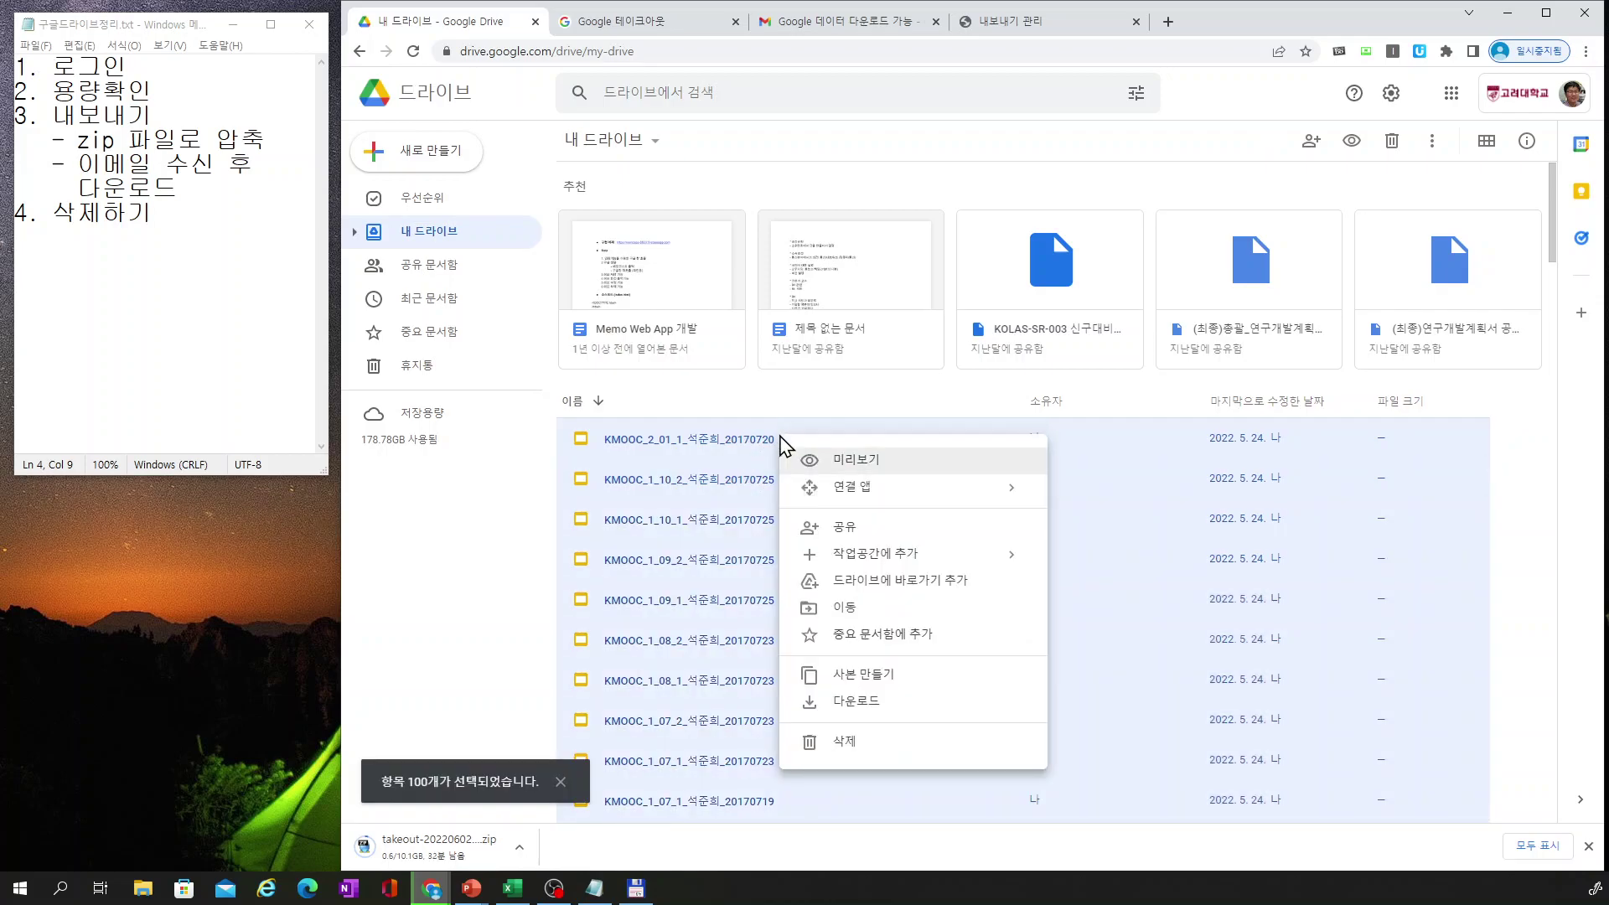
{"action": "left_click", "coordinate": [862, 746]}
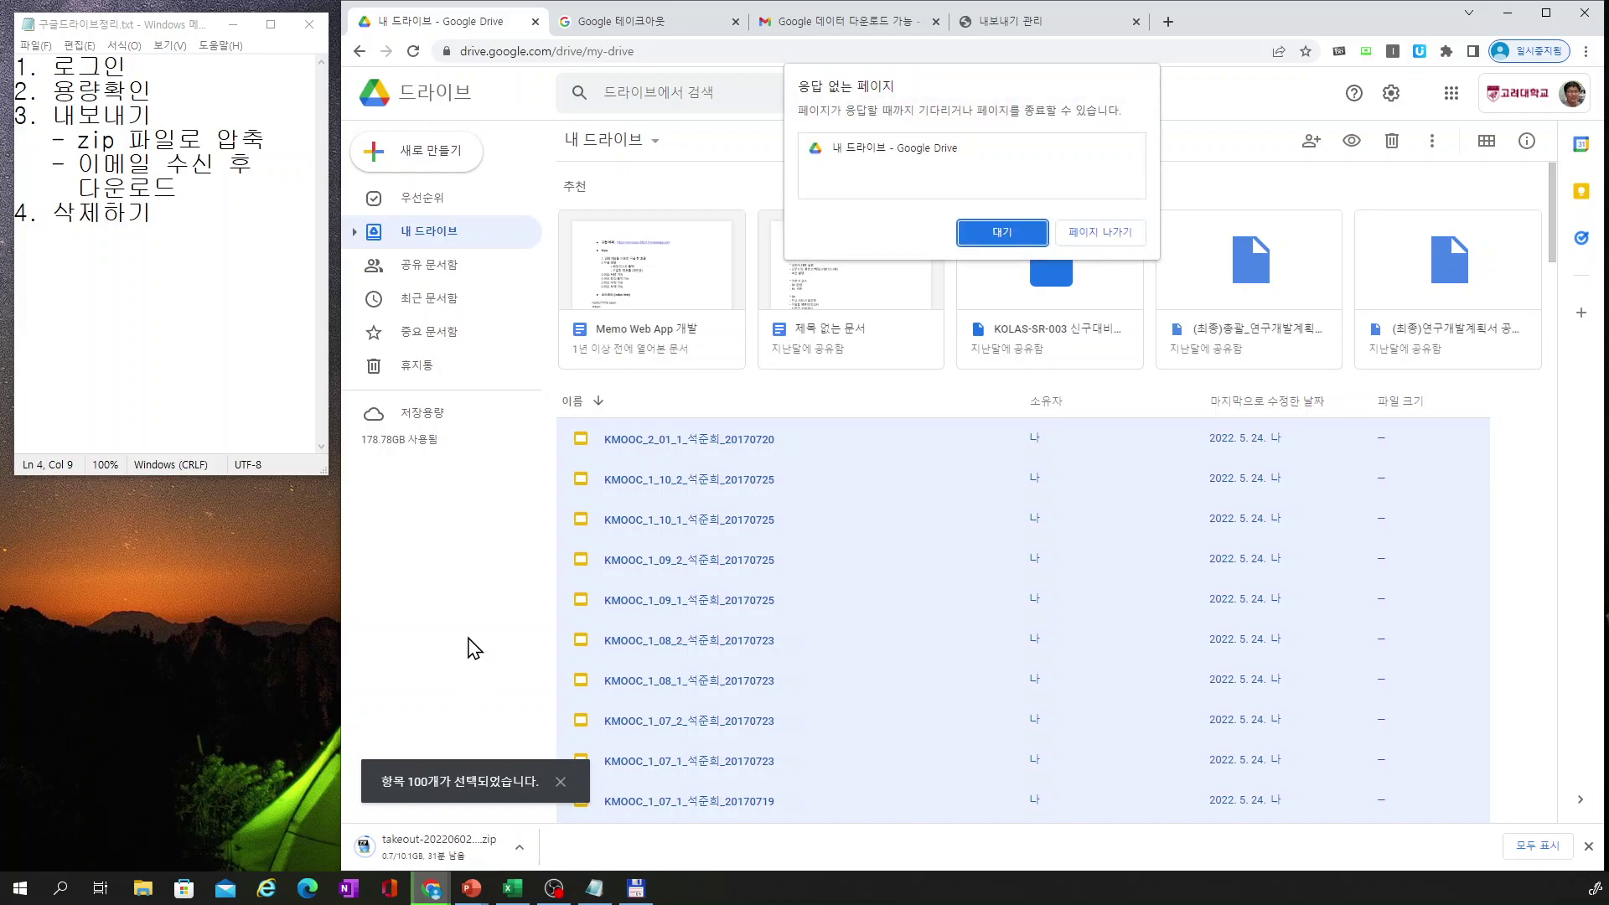
{"action": "left_click", "coordinate": [1017, 241]}
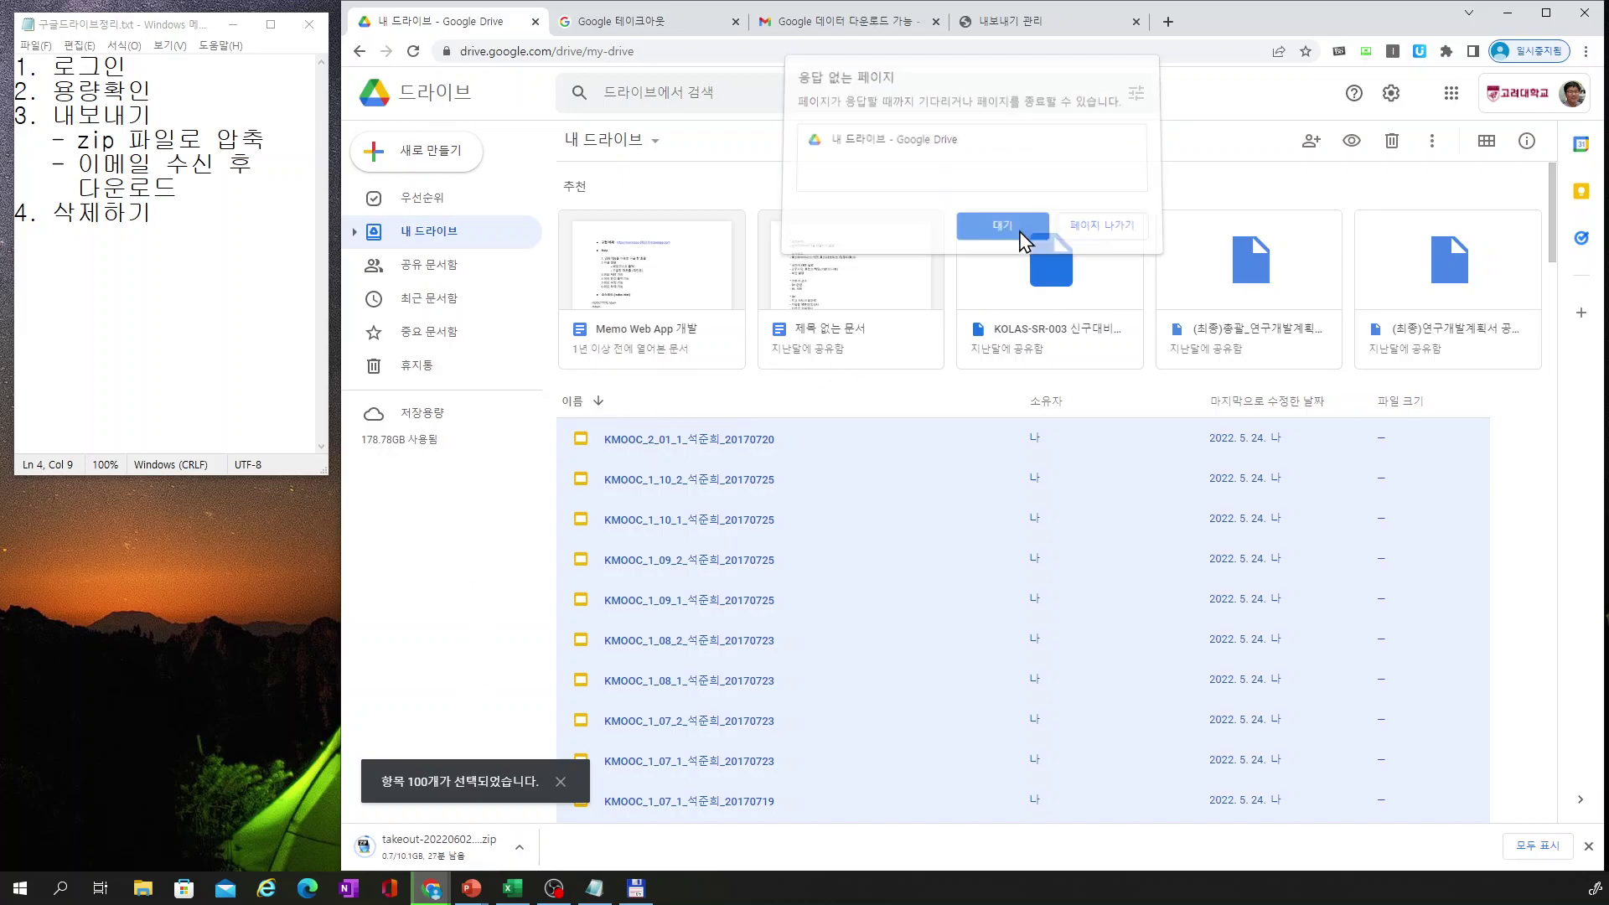
Empty the Google Drive trash, permanently deleting all items in it
{"action": "left_click", "coordinate": [424, 372]}
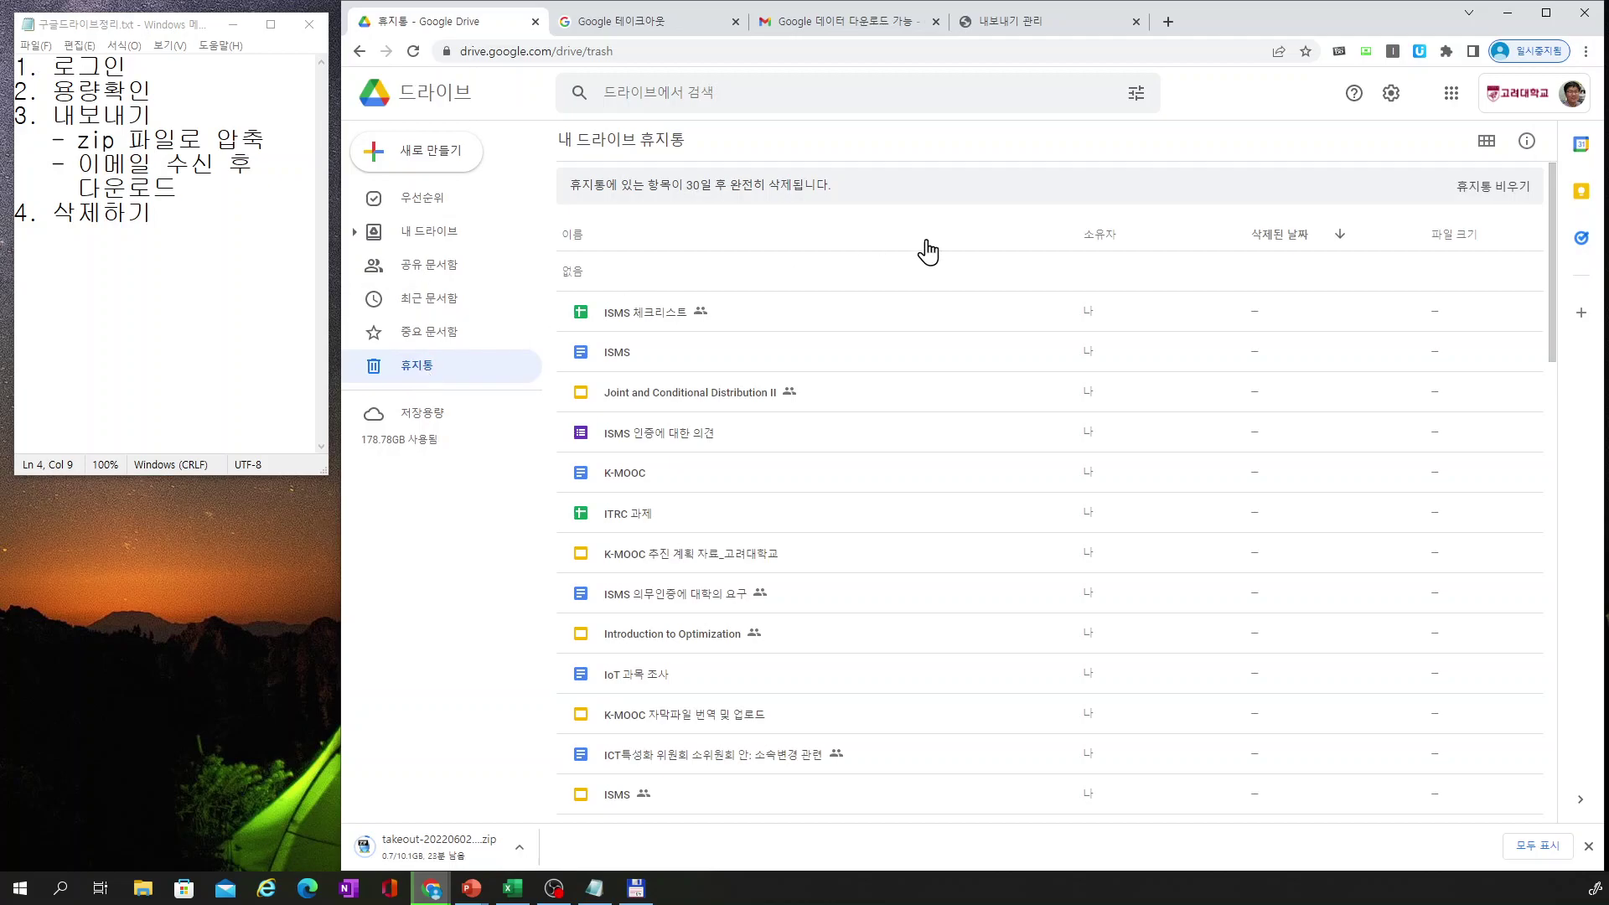
{"action": "left_click", "coordinate": [1478, 193]}
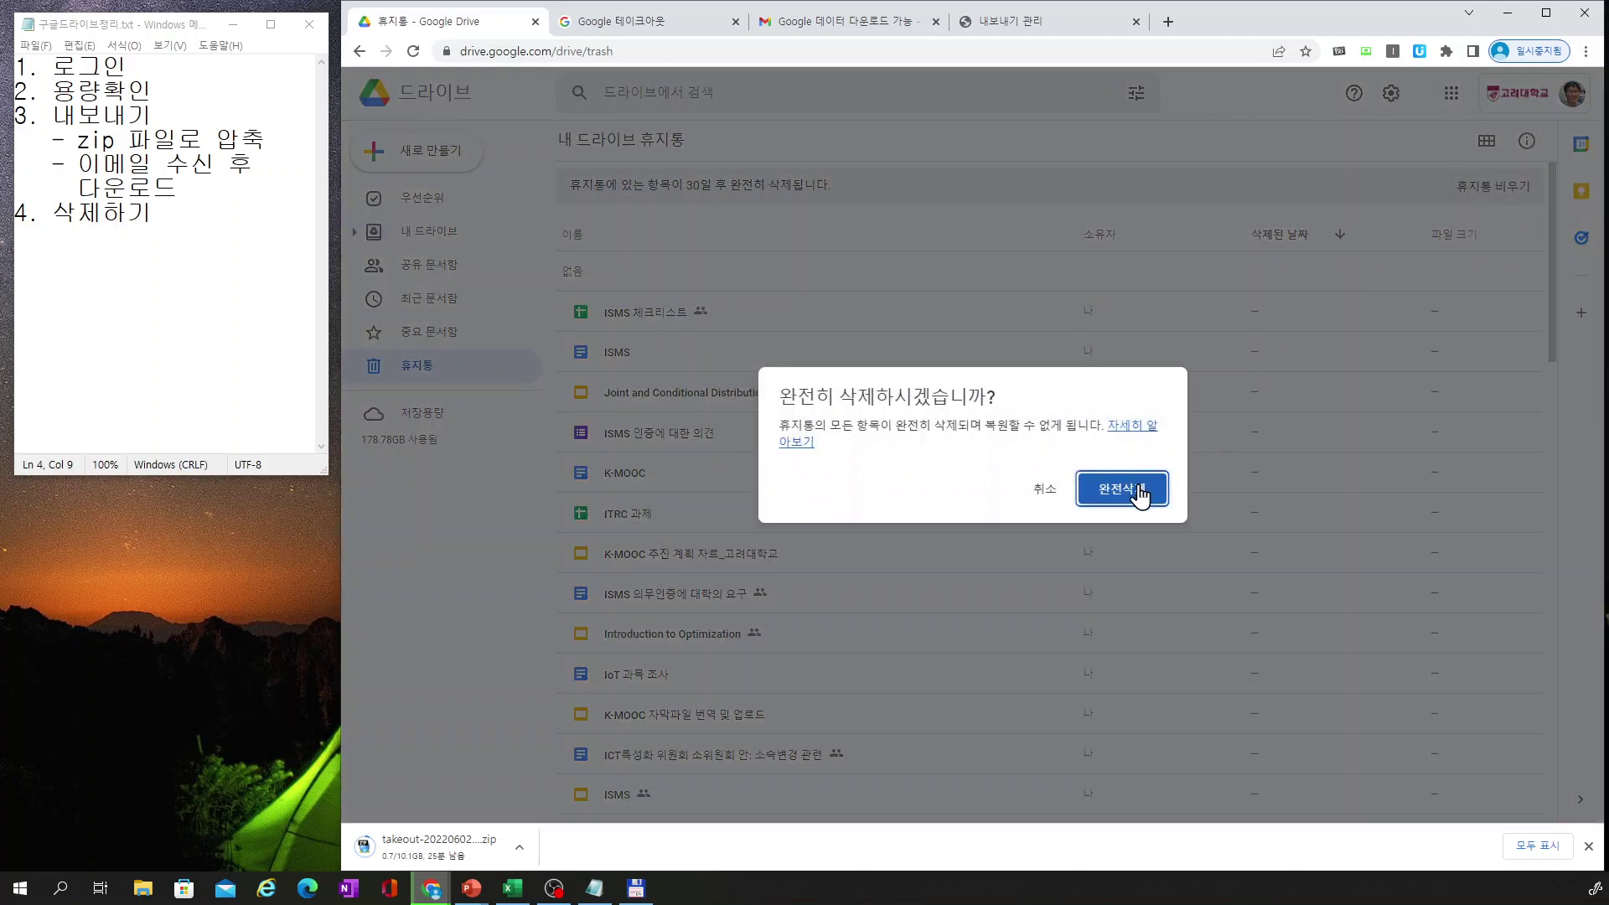
{"action": "left_click", "coordinate": [1139, 494]}
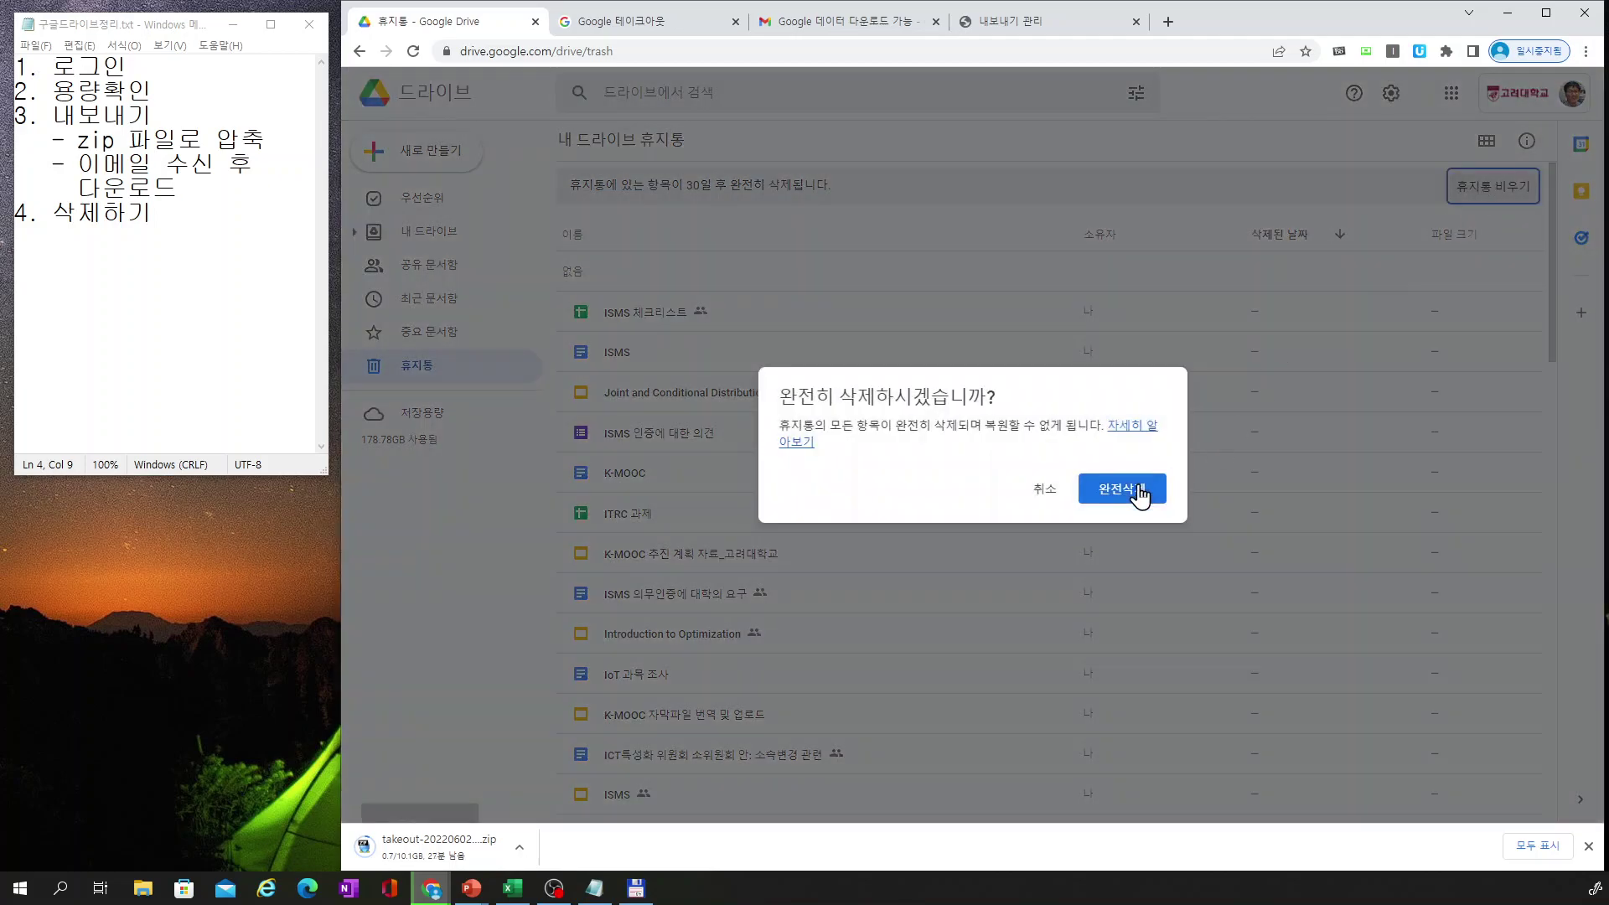